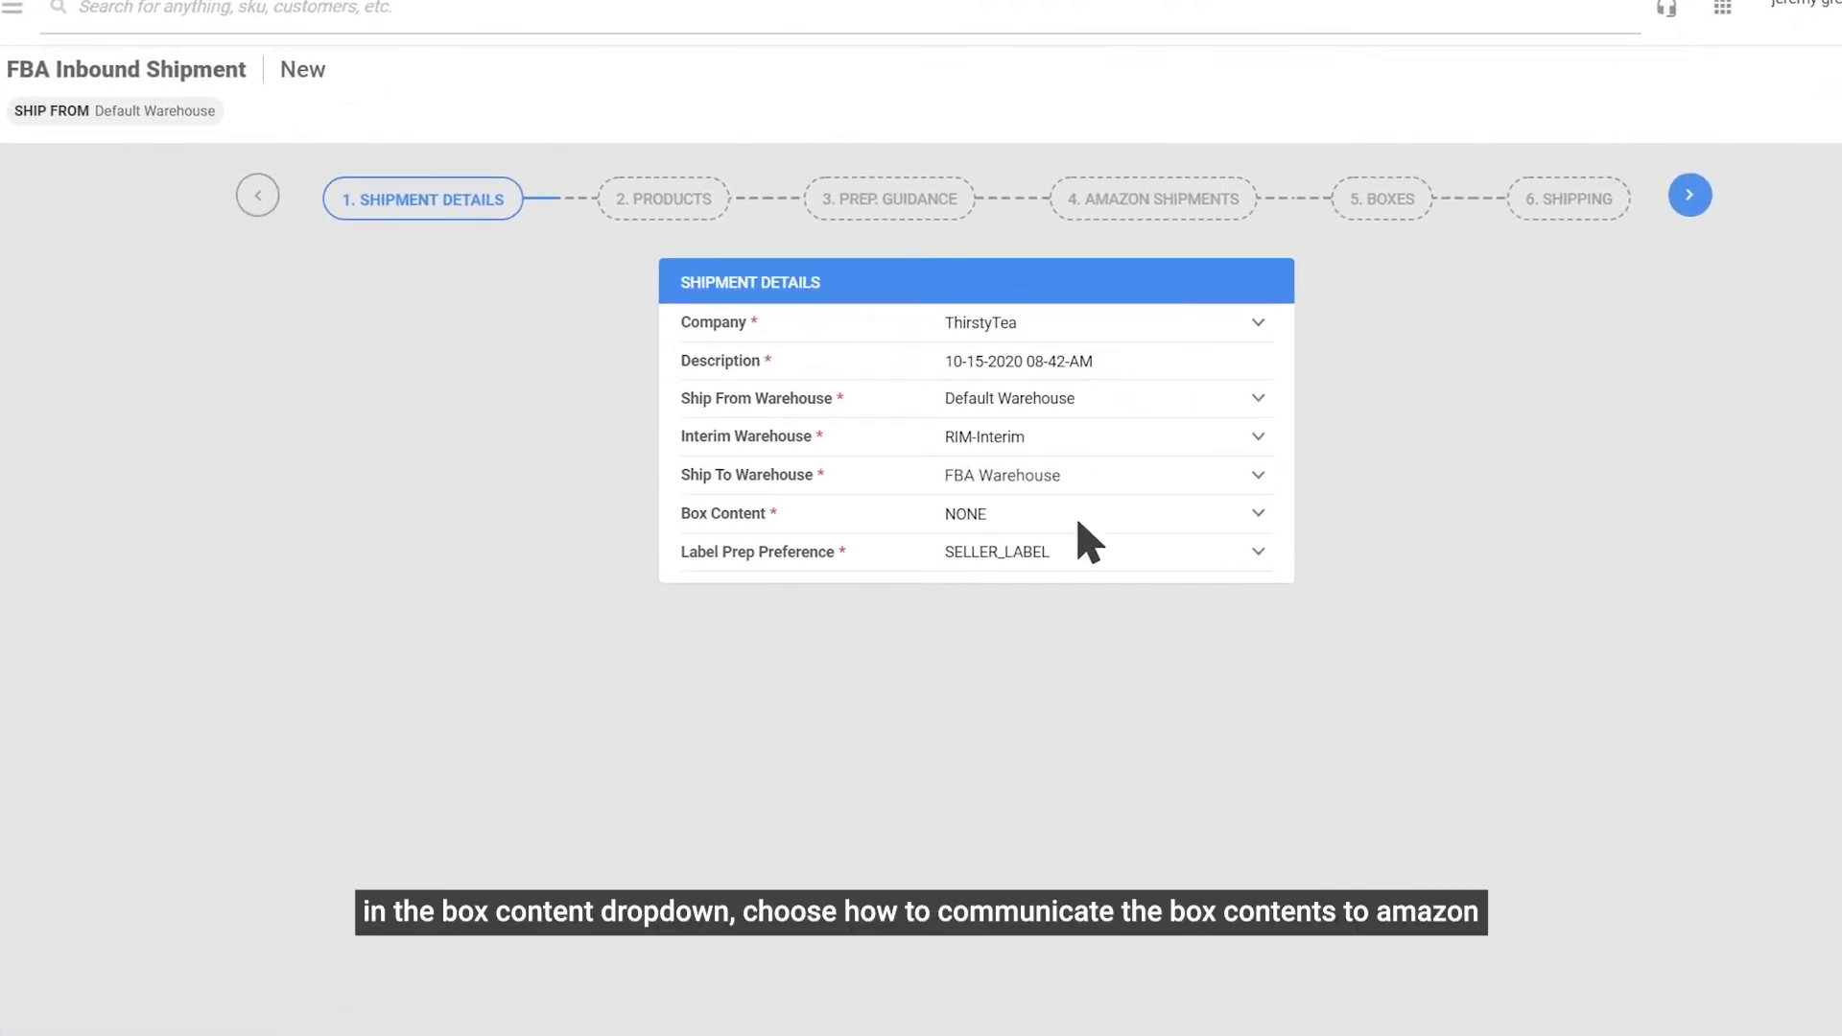
Set the shipment's box content to 2D_BARCODE and advance to the Products stage
left_click(1079, 524)
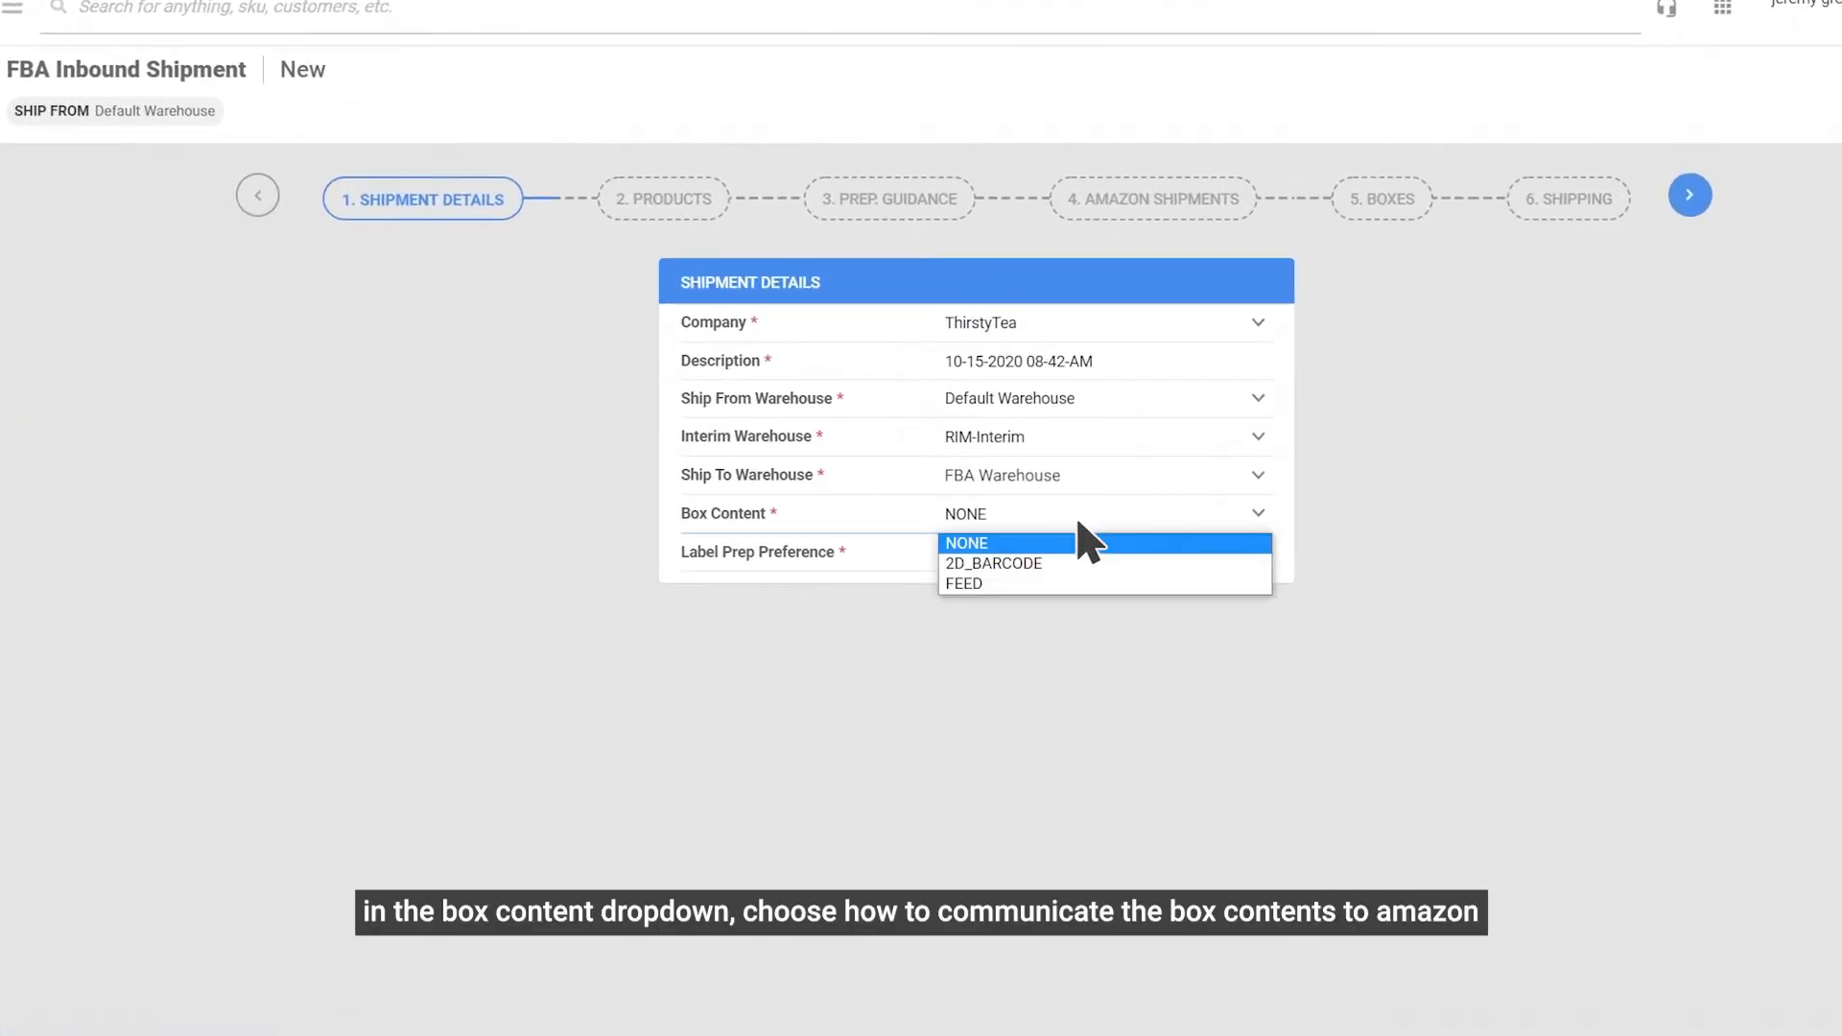
left_click(1106, 564)
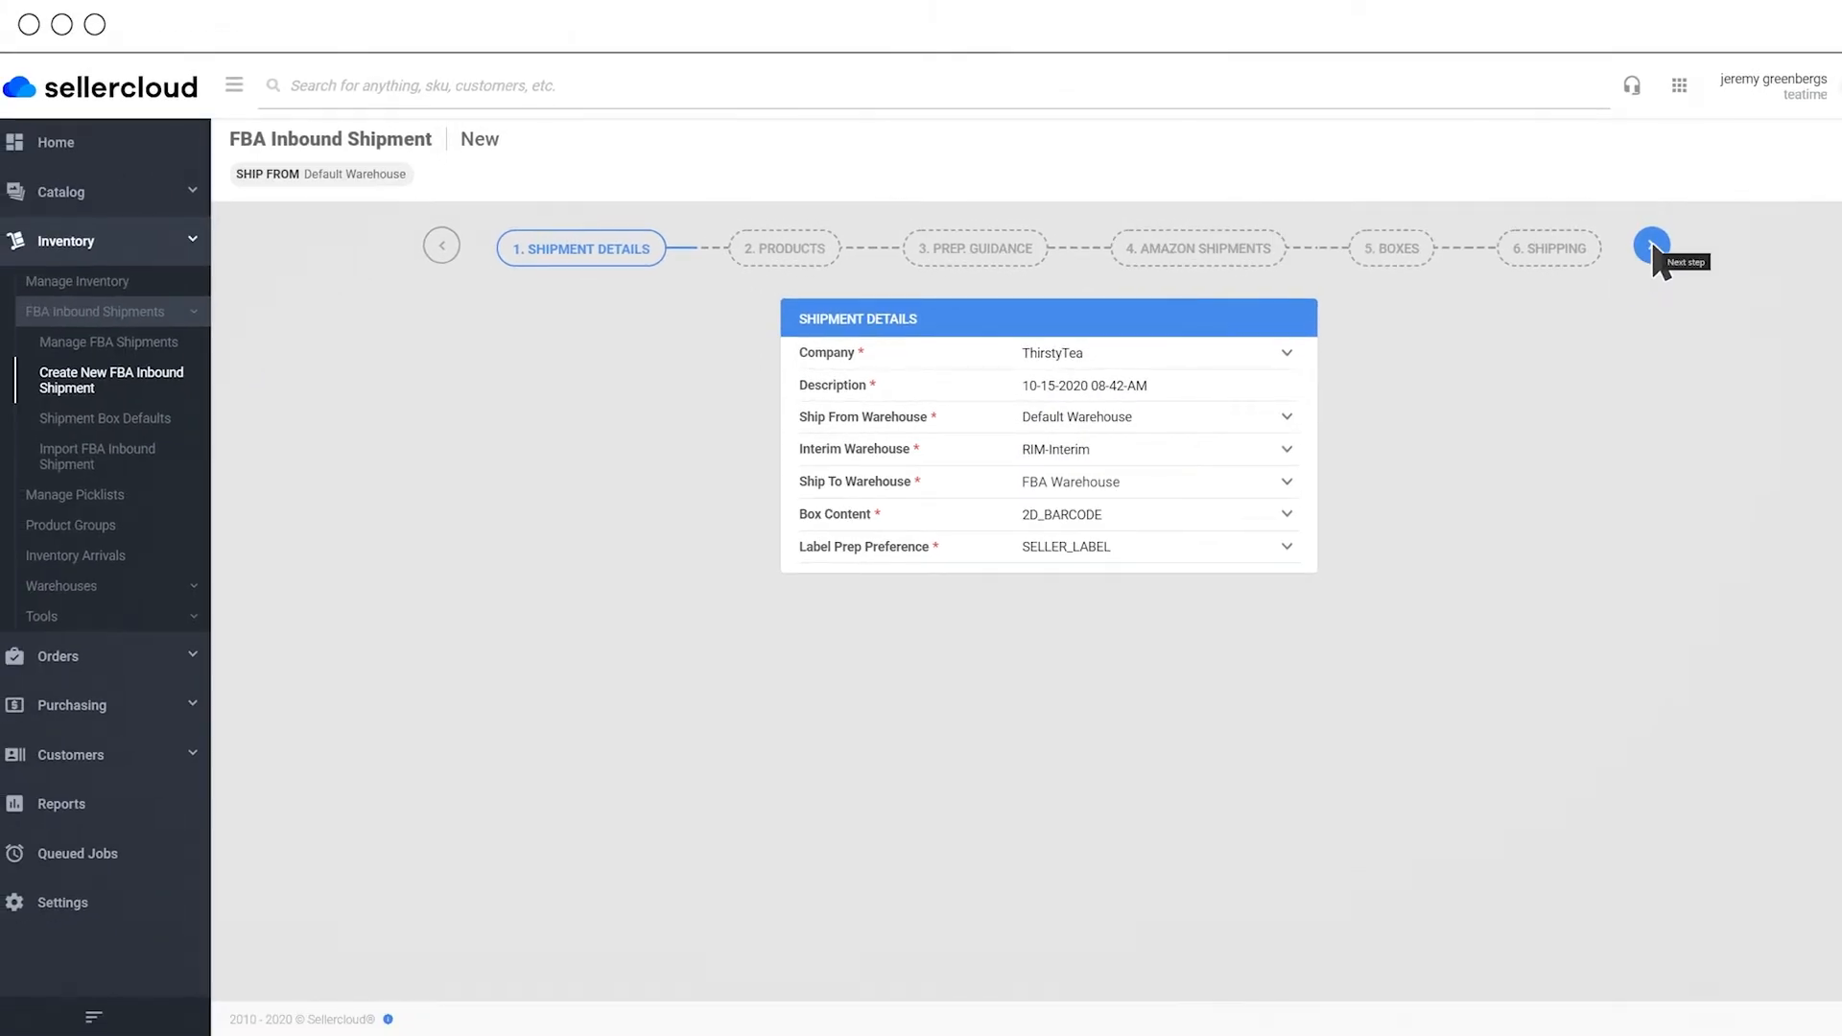
left_click(1651, 246)
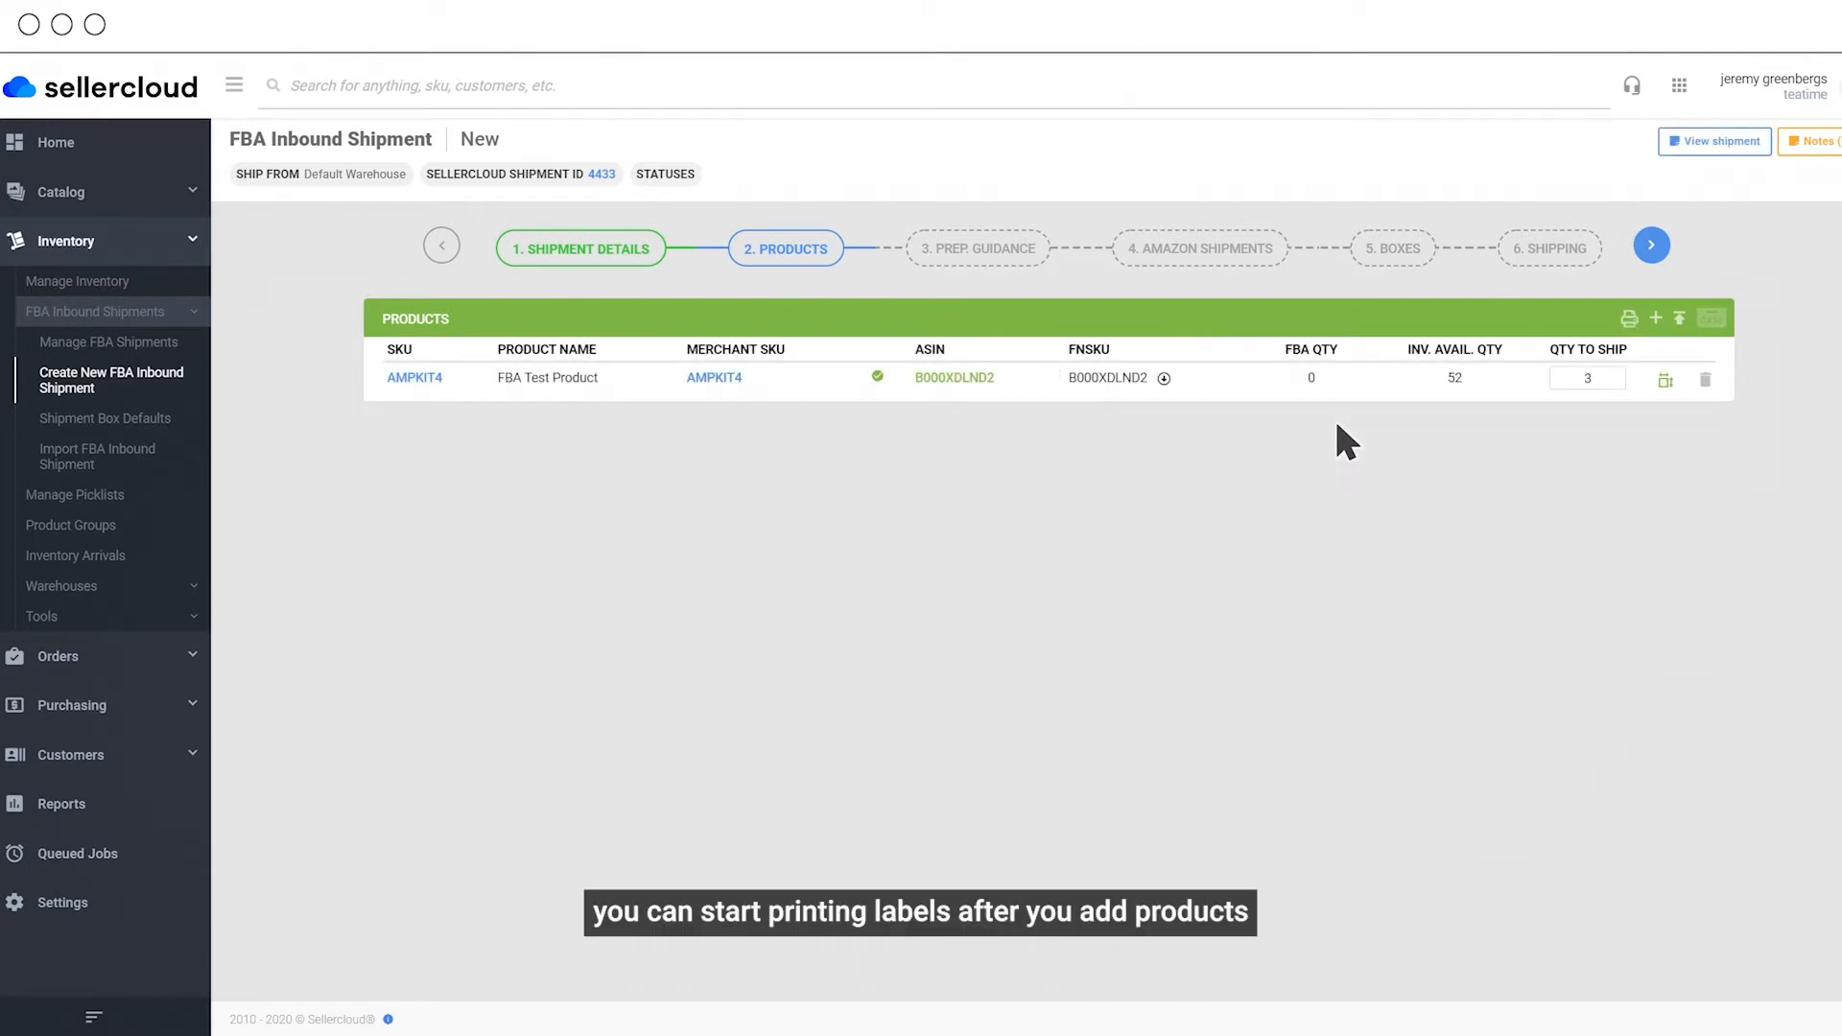
Print the product labels for the shipment's products in the General format
left_click(1629, 320)
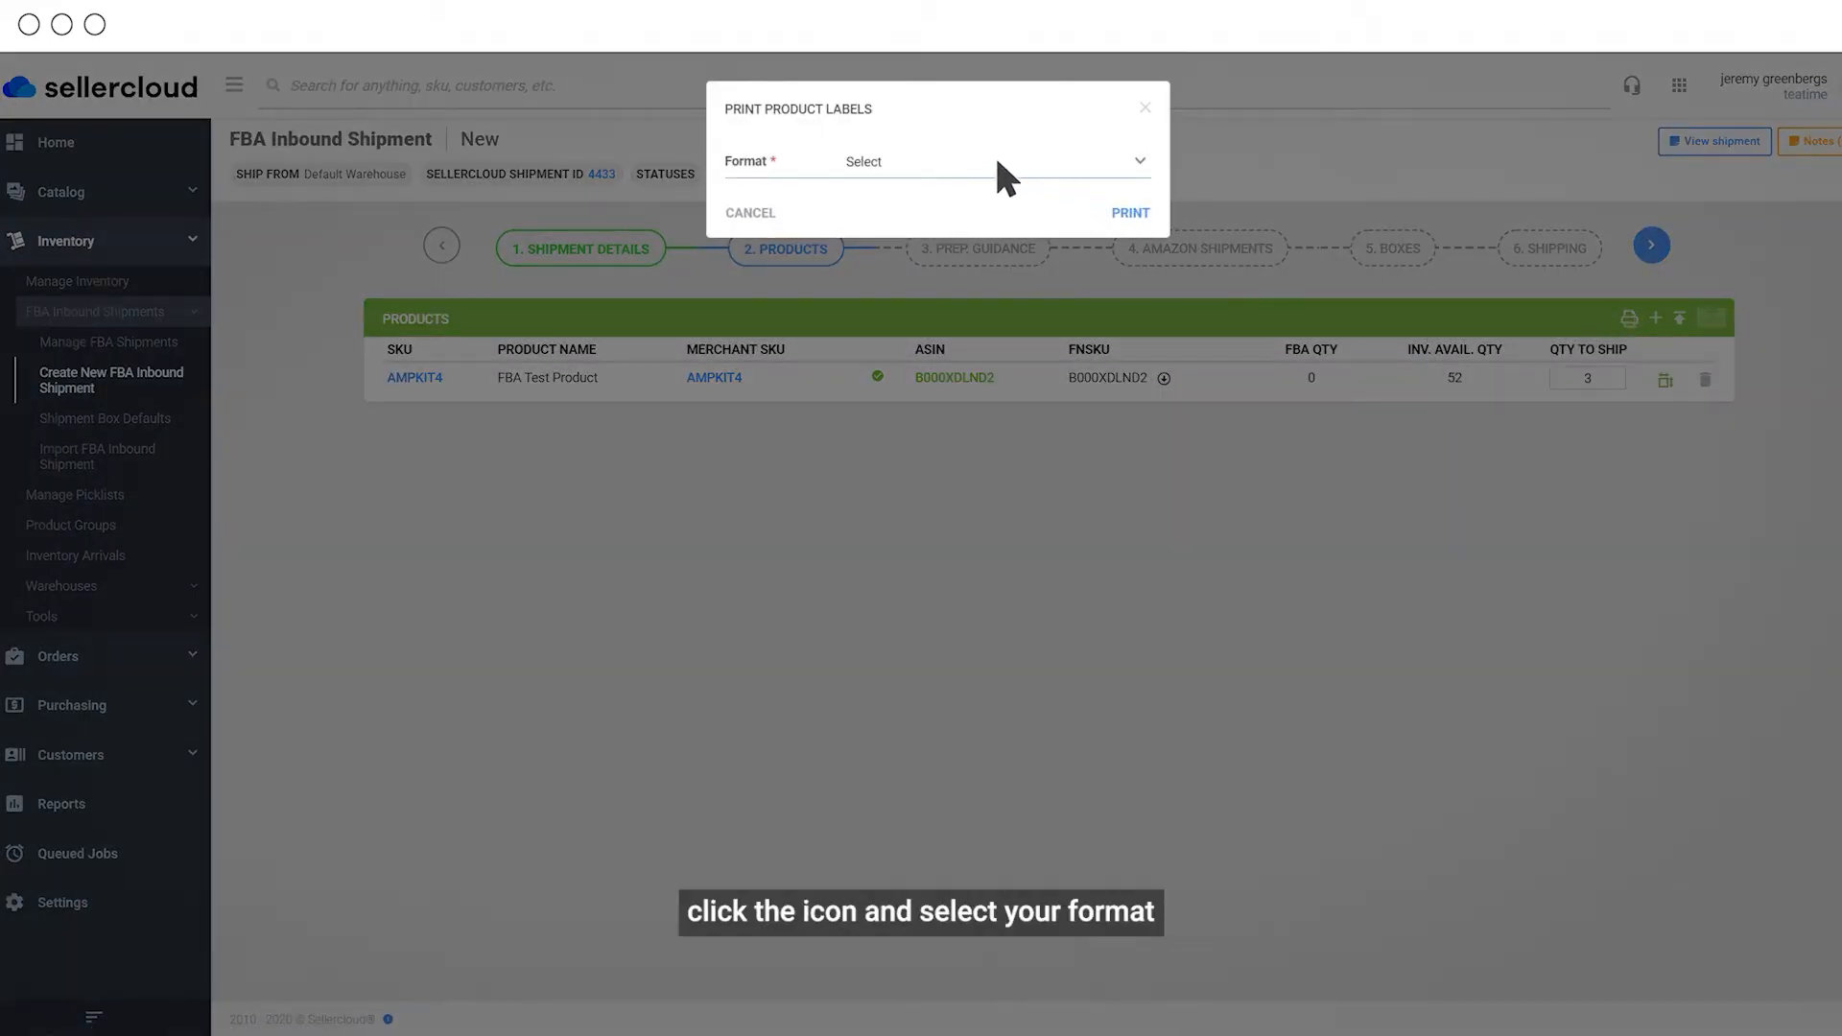
left_click(995, 161)
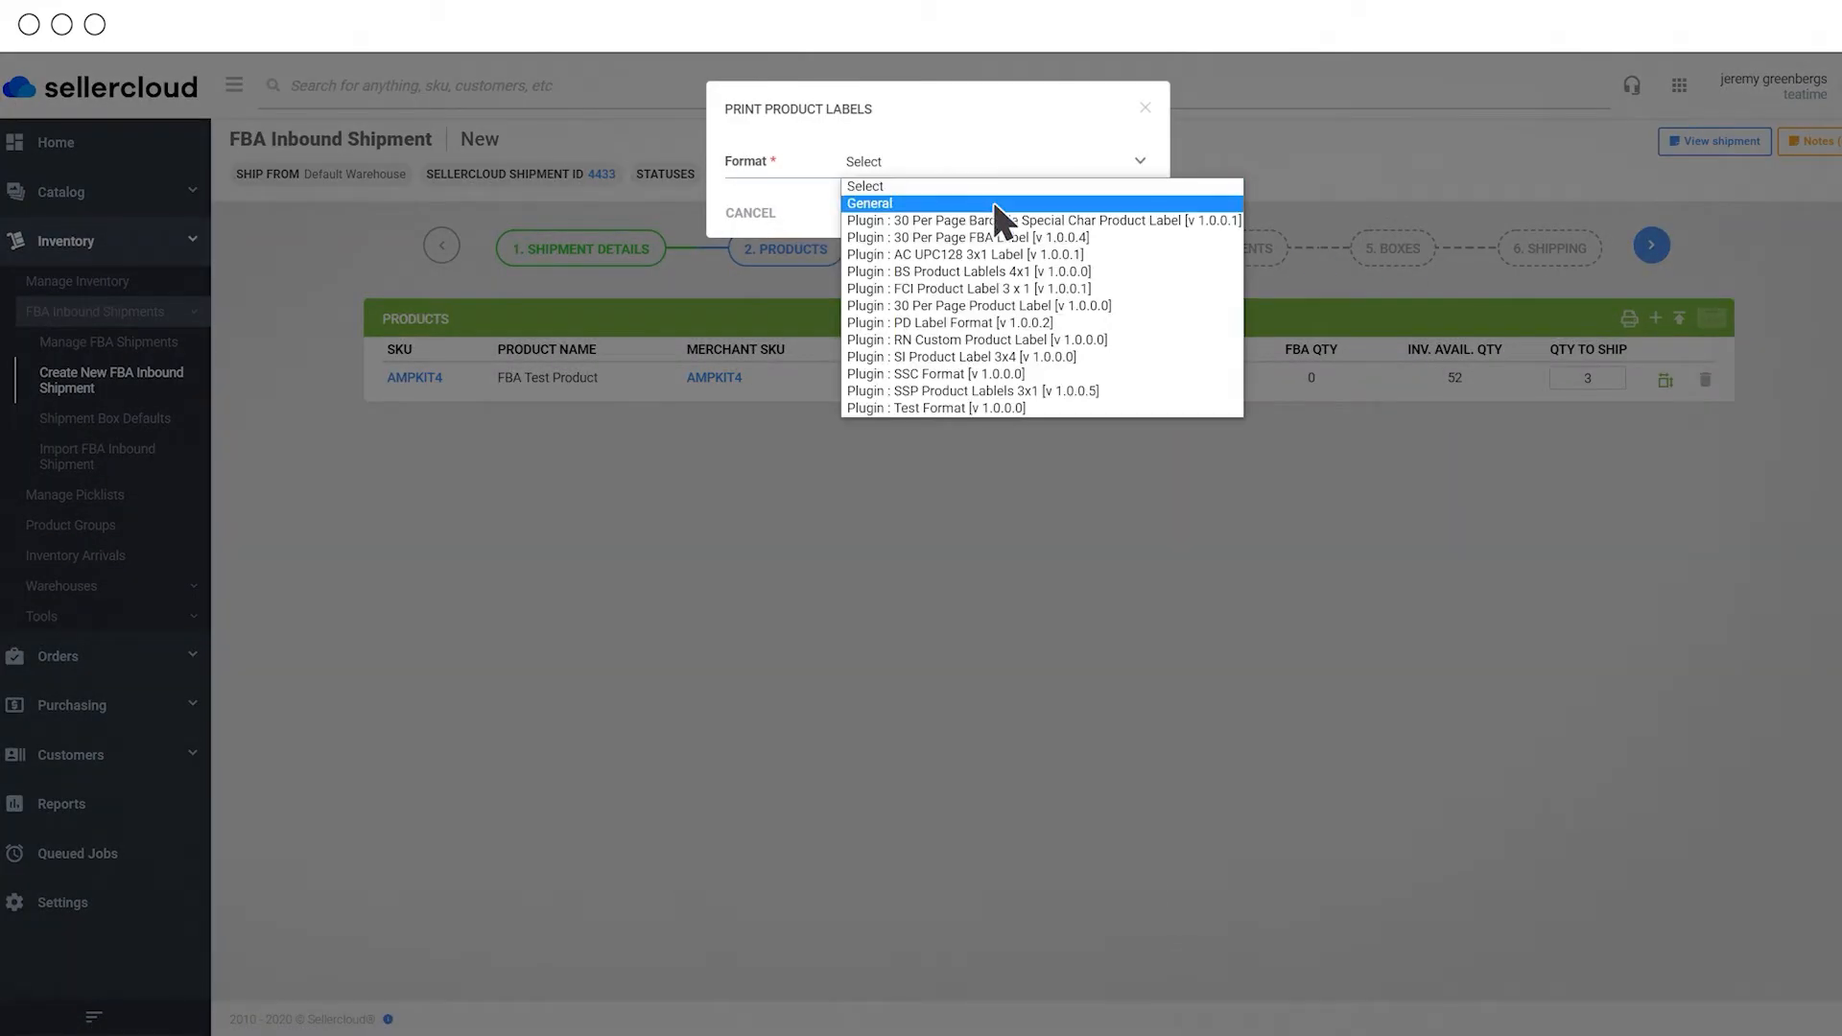
left_click(997, 206)
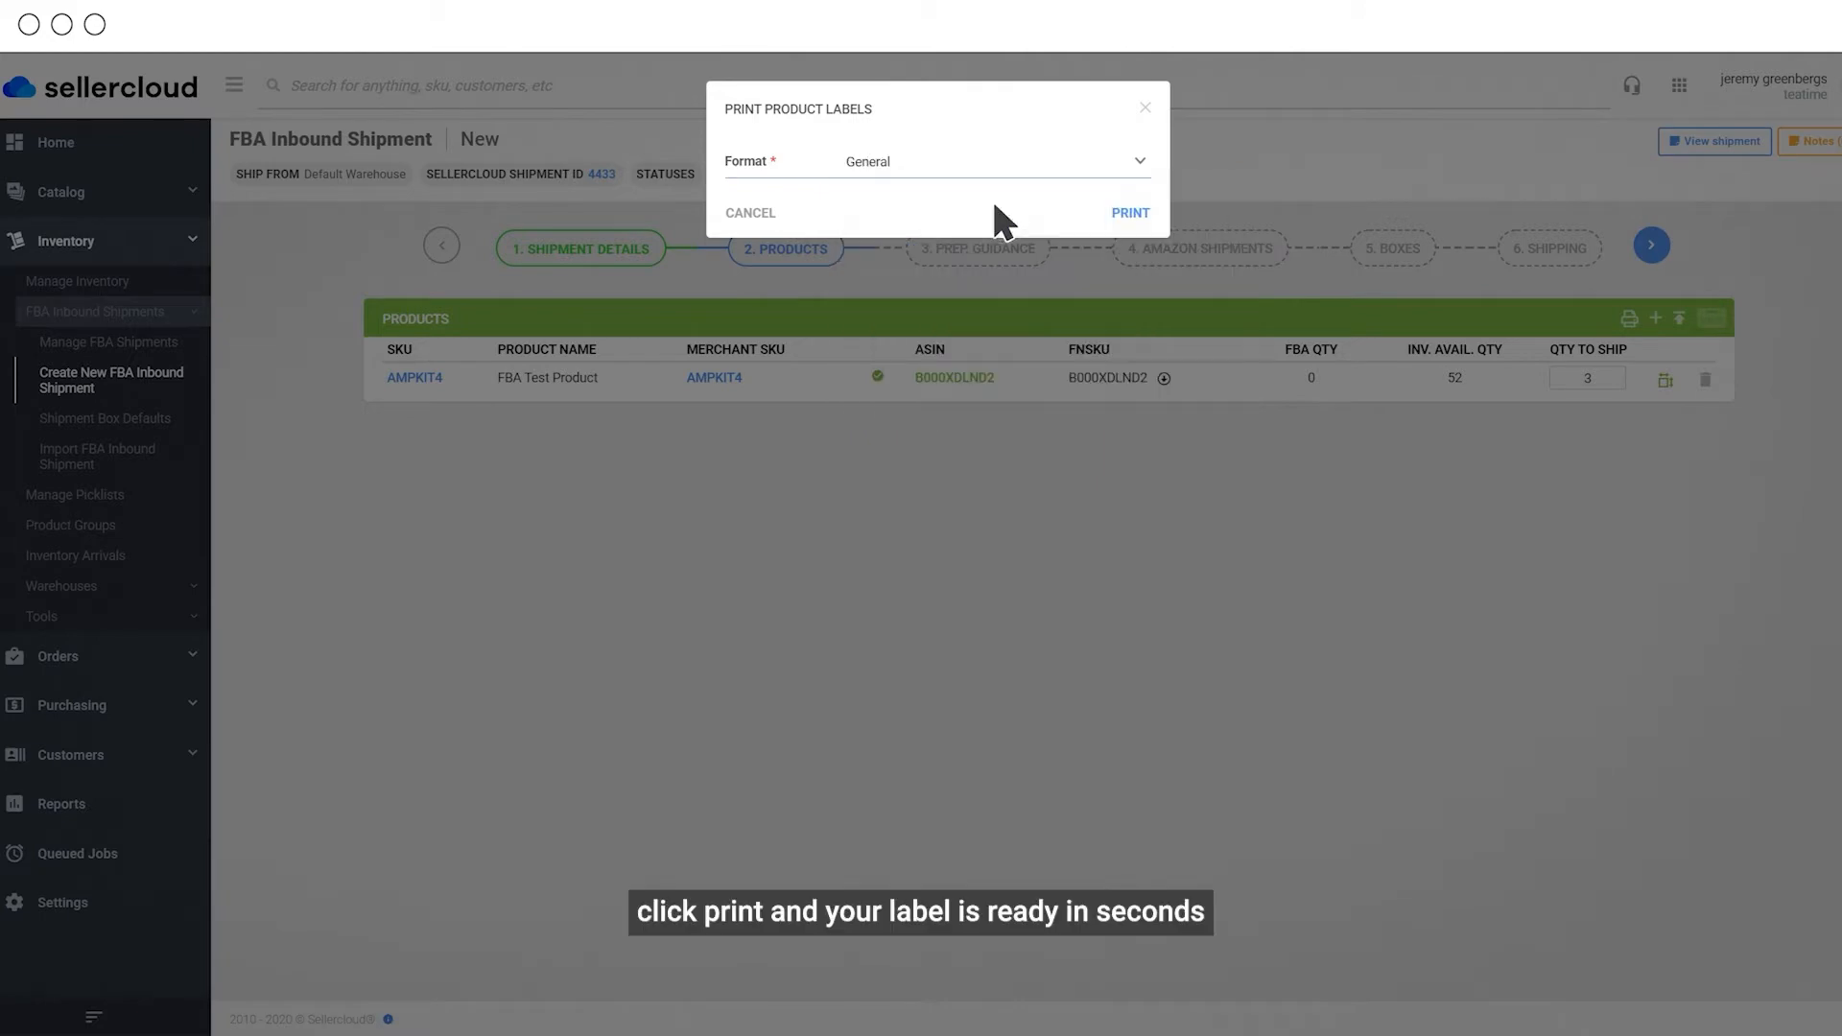
left_click(1129, 212)
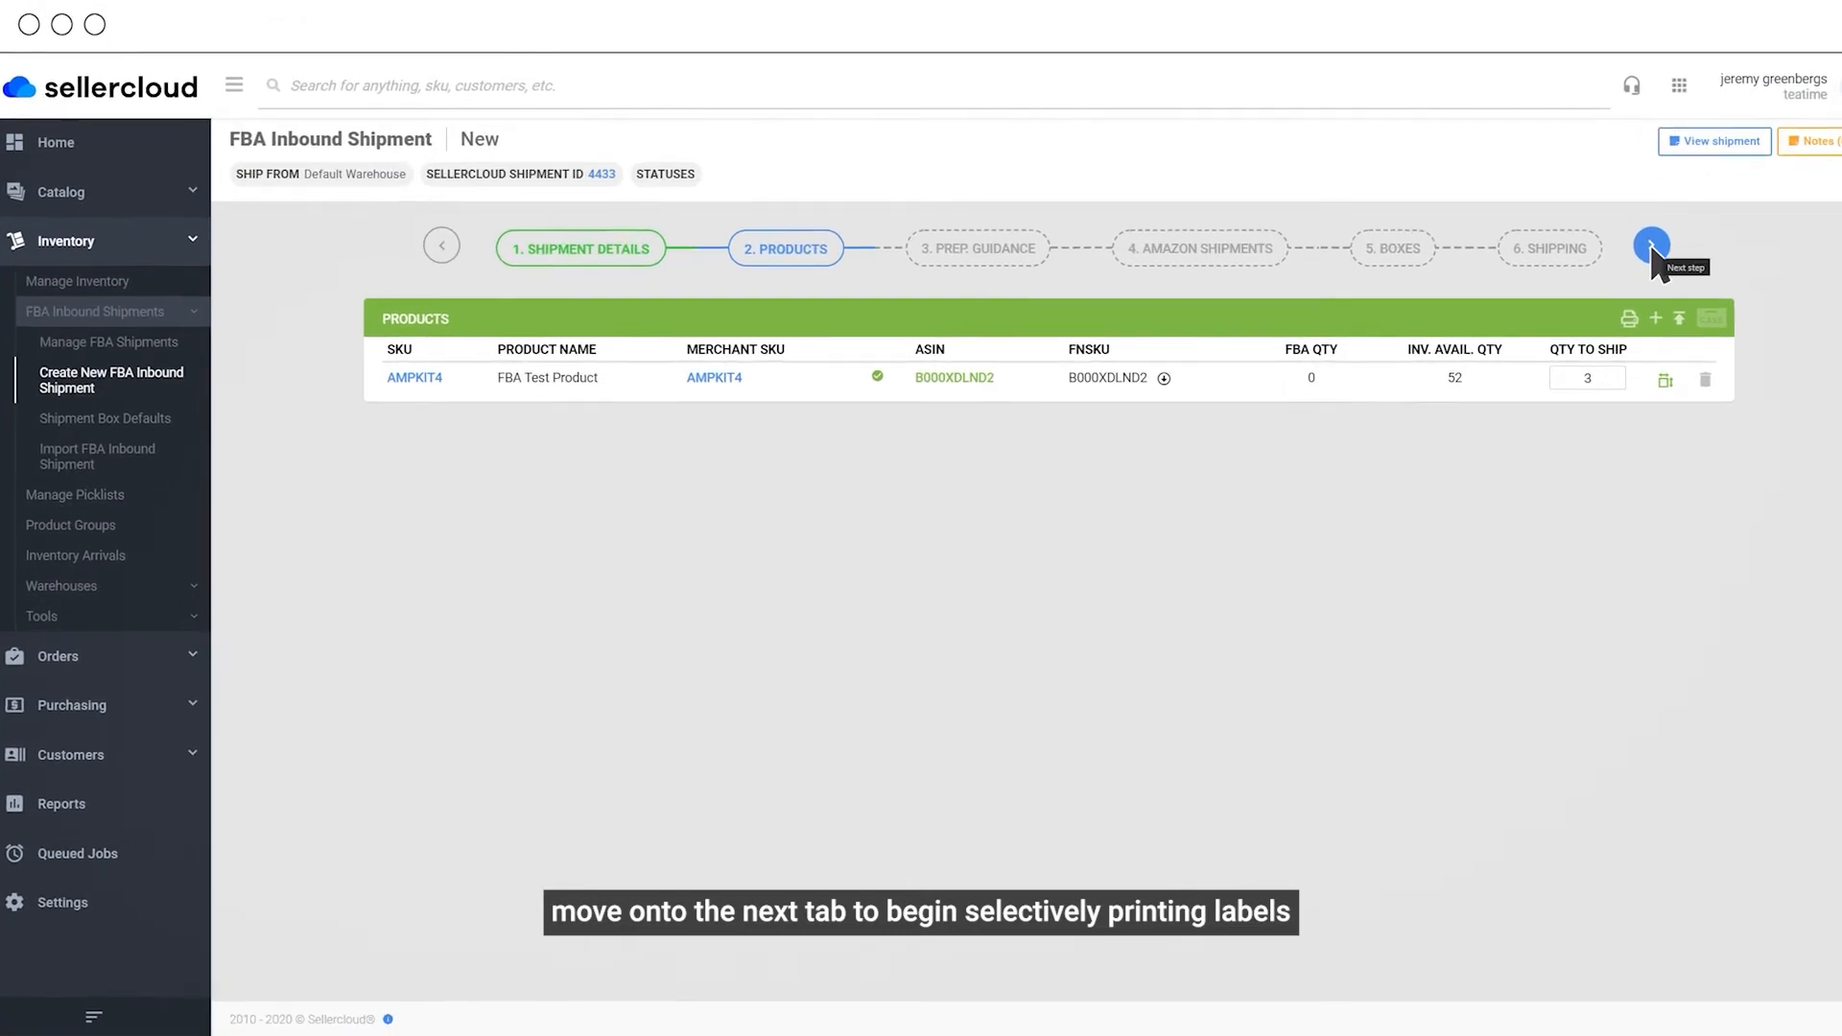
Proceed to Prep Guidance and print labels for the selected AMPKIT4 product using the plugin format 30 Per Page Barcode Special Char Product Label [v 1.0.0.1]
left_click(1652, 247)
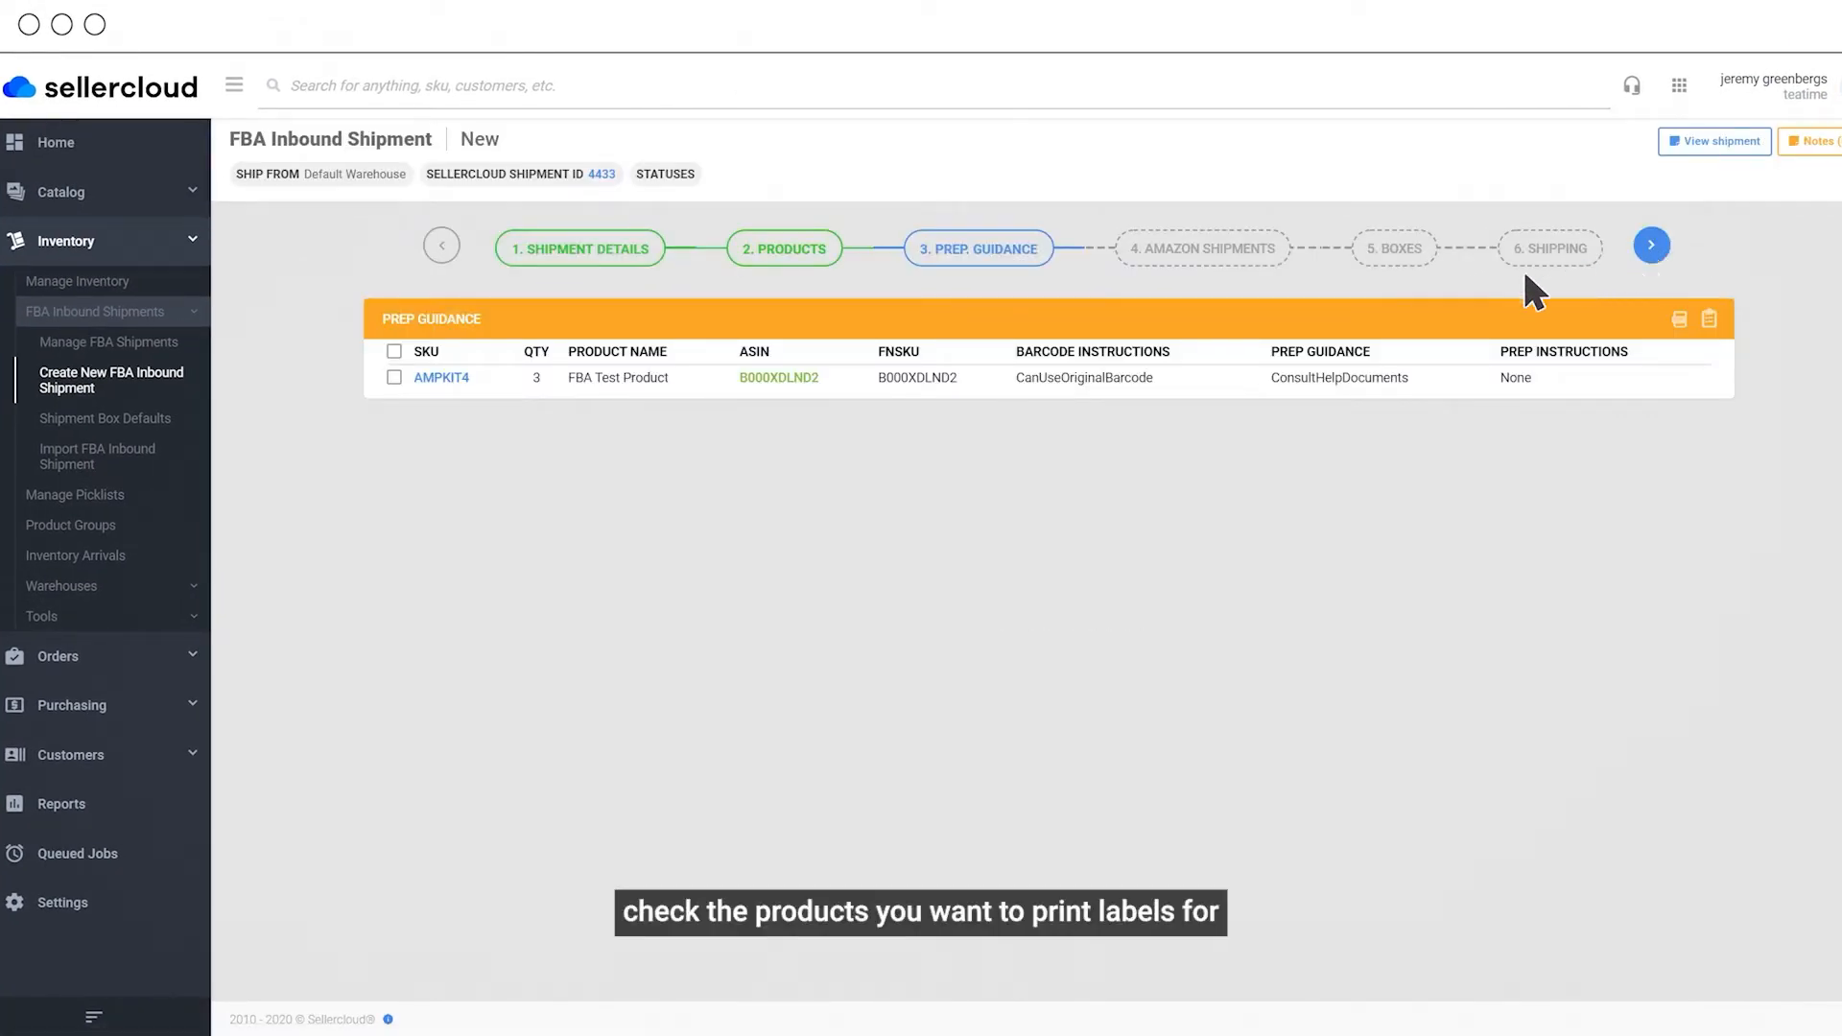
left_click(394, 378)
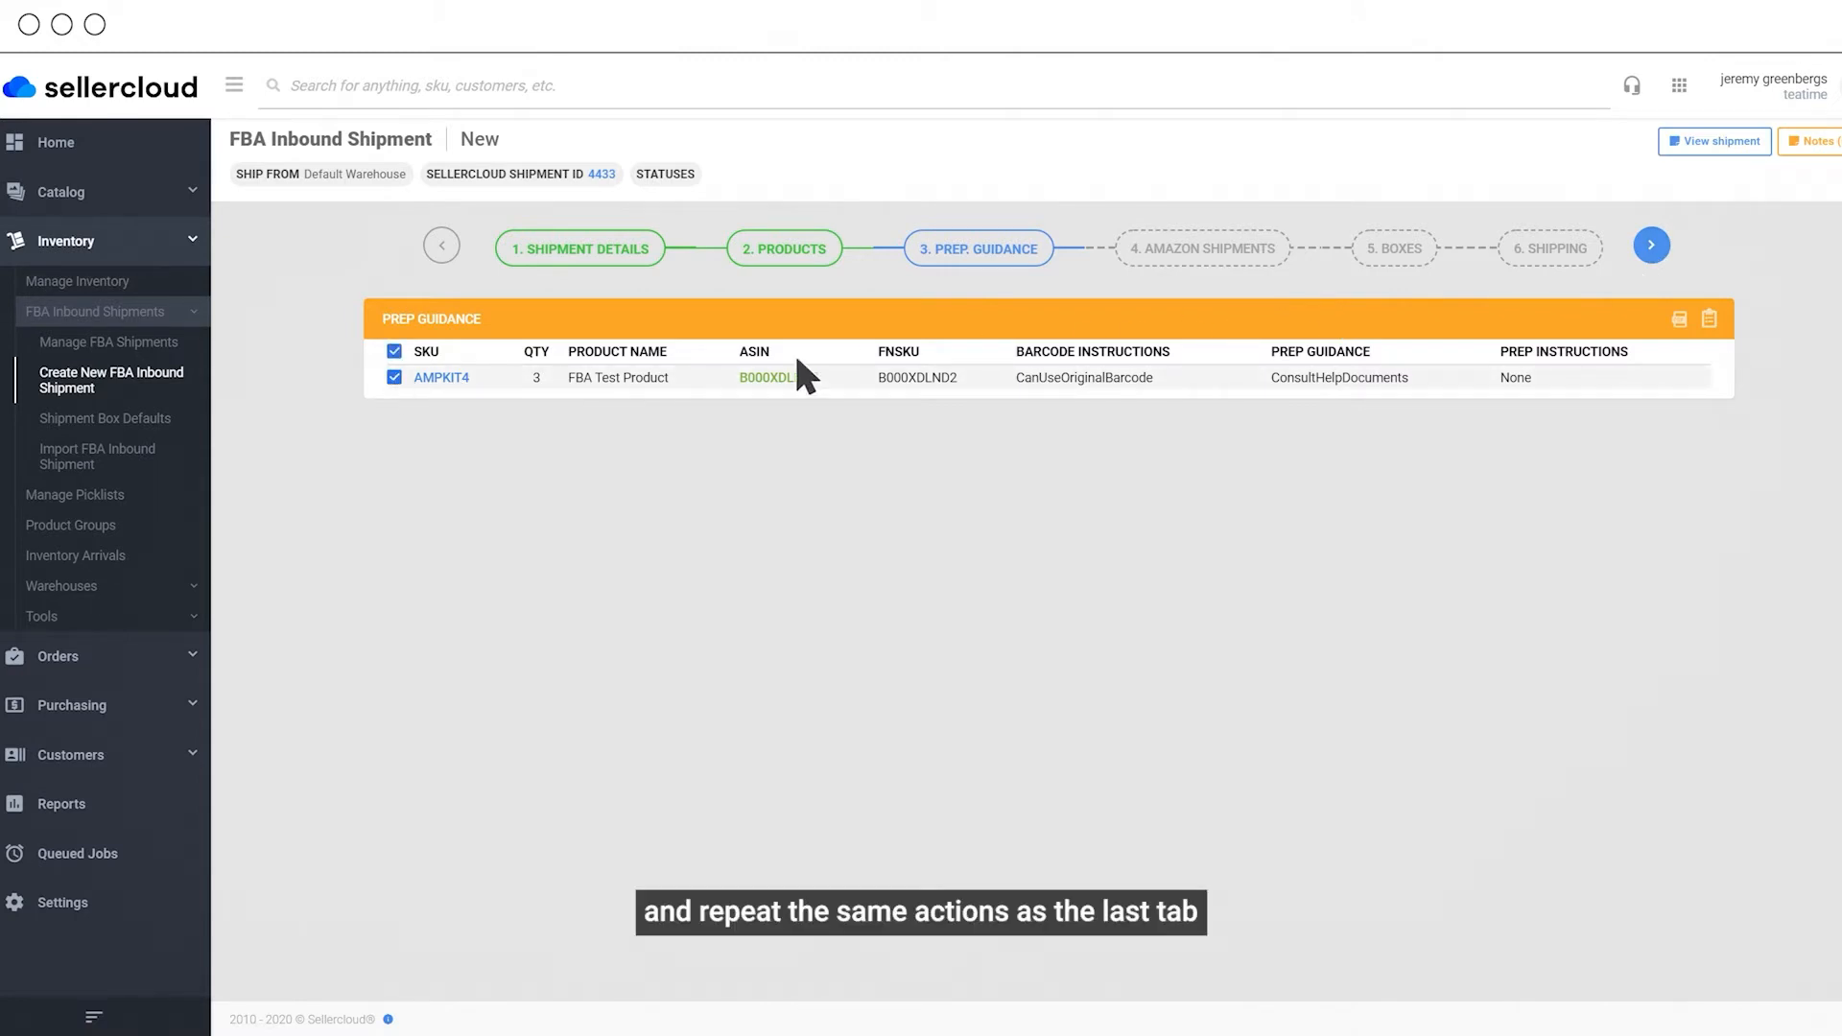
left_click(1680, 320)
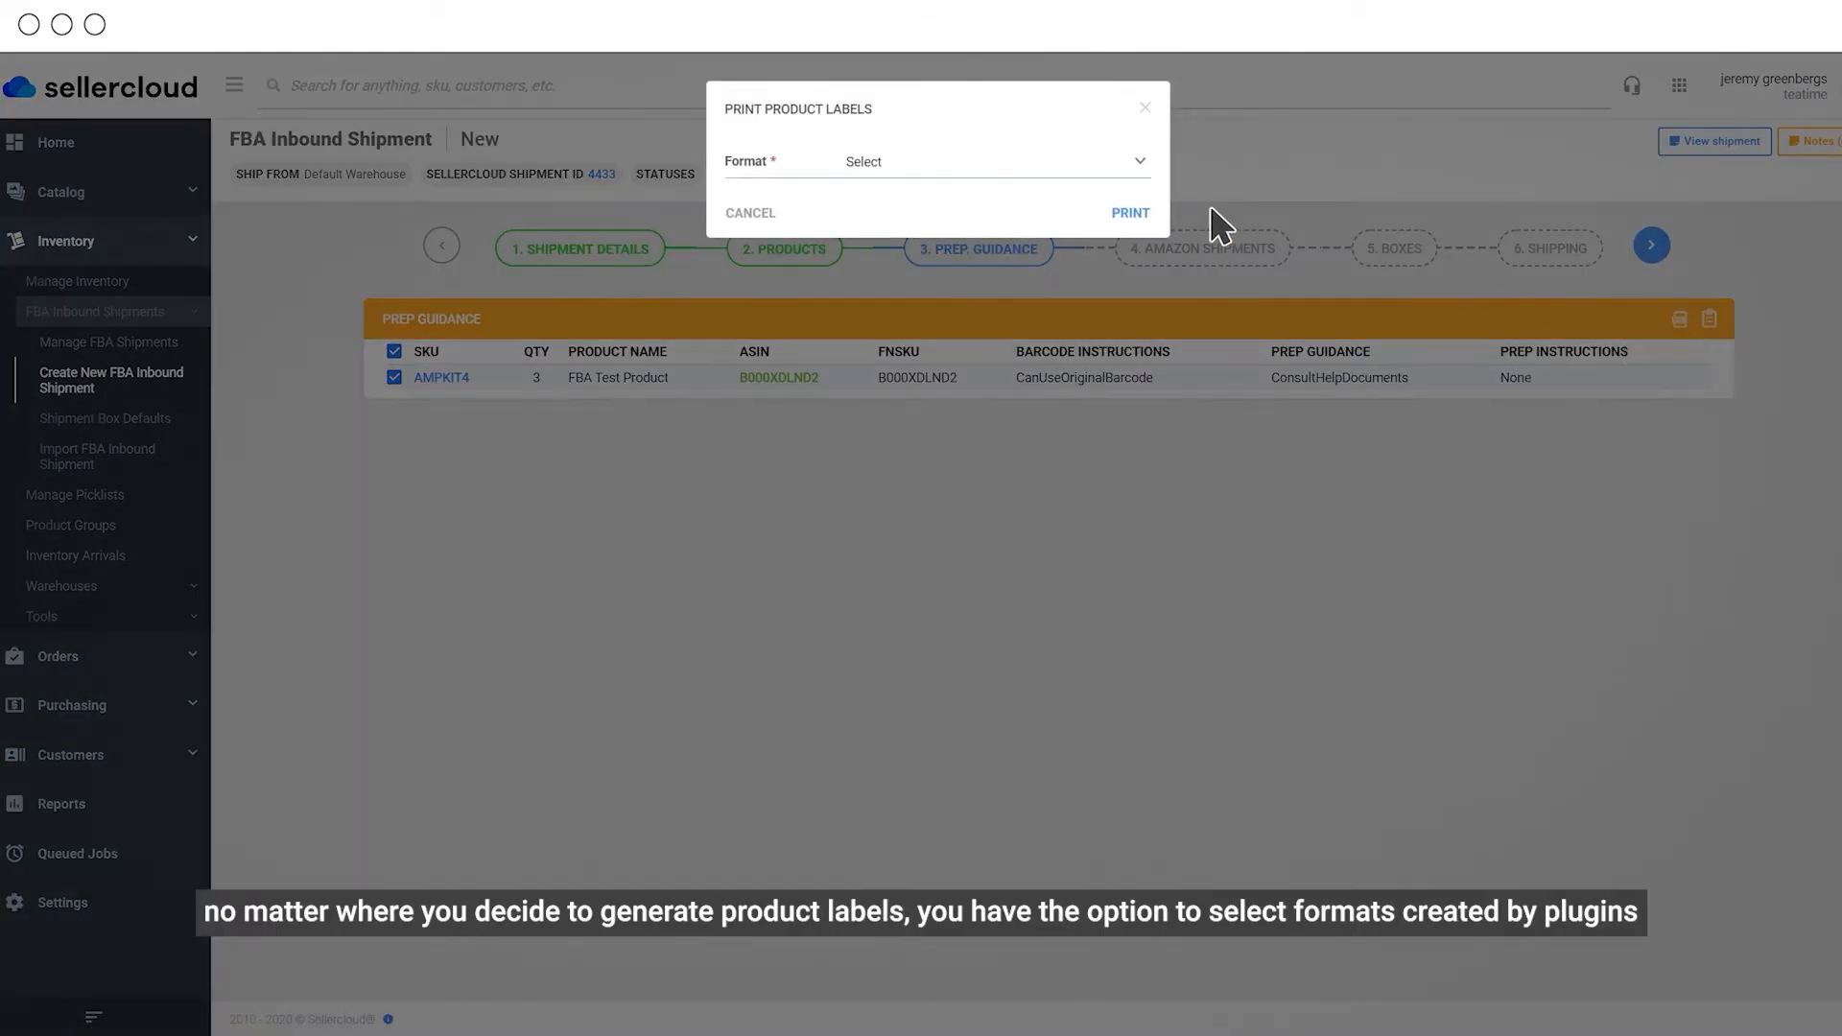
left_click(1008, 162)
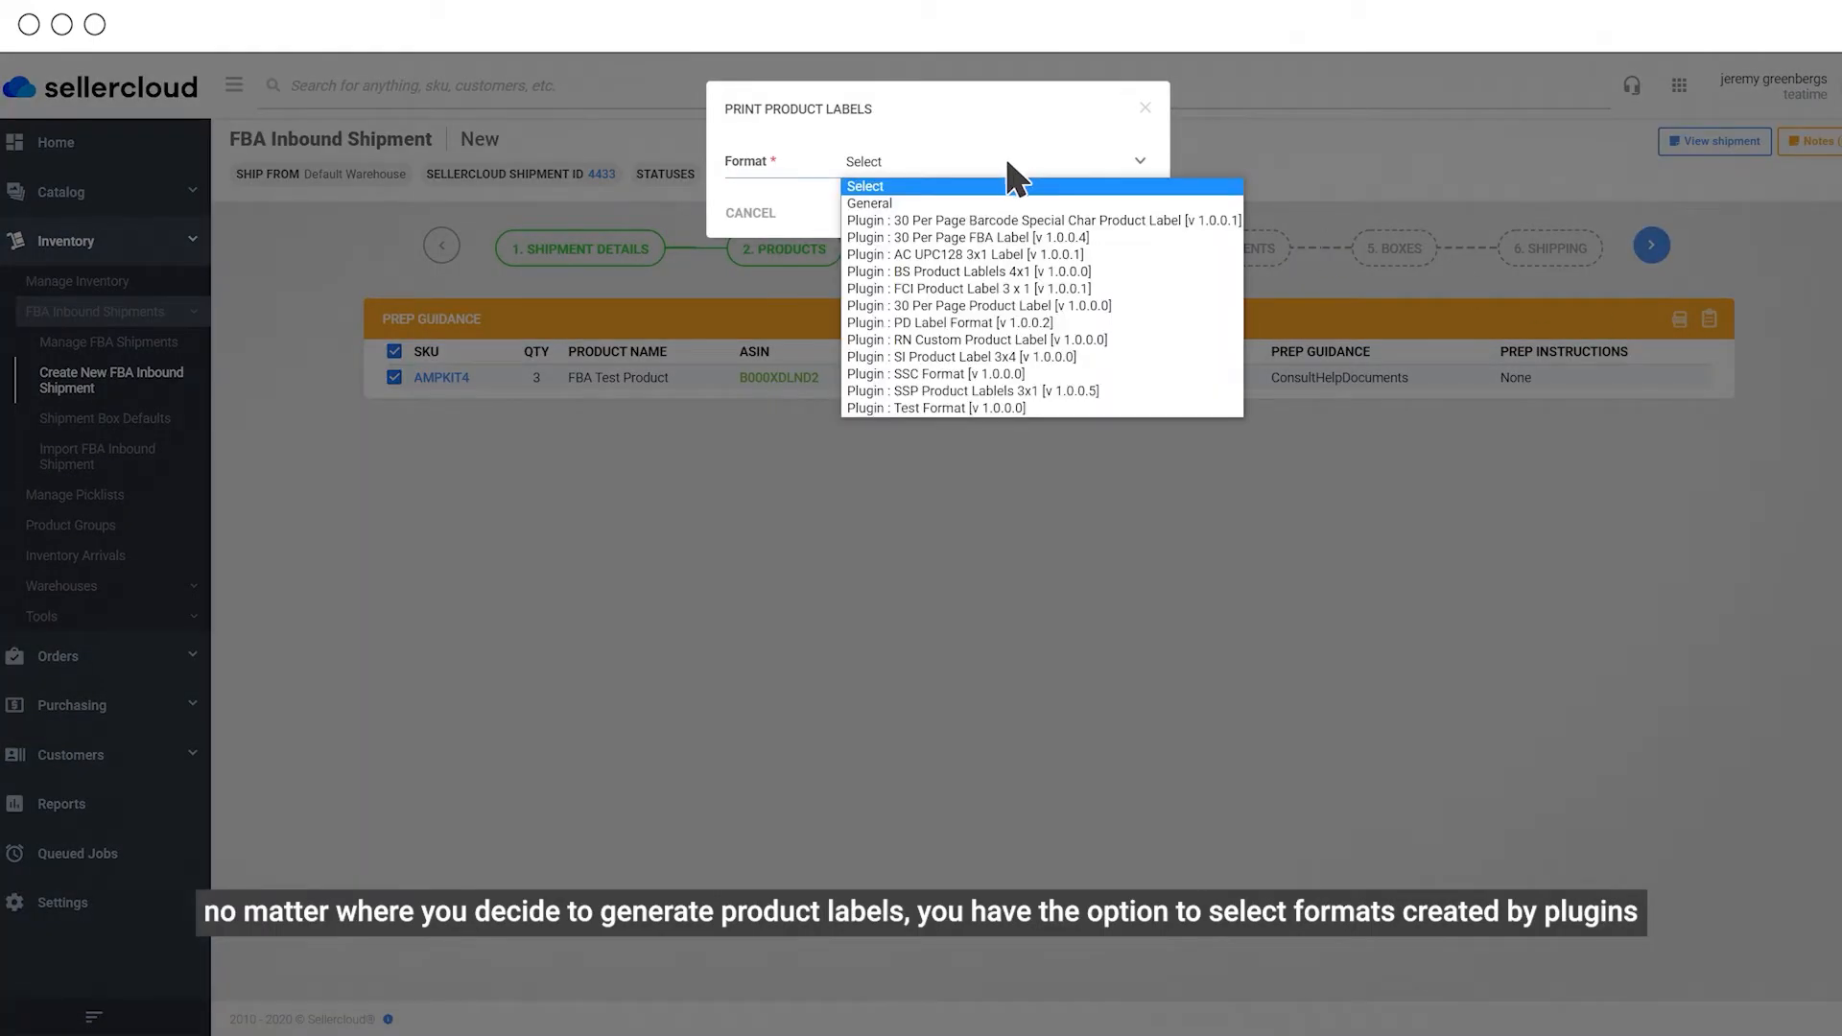
left_click(1053, 220)
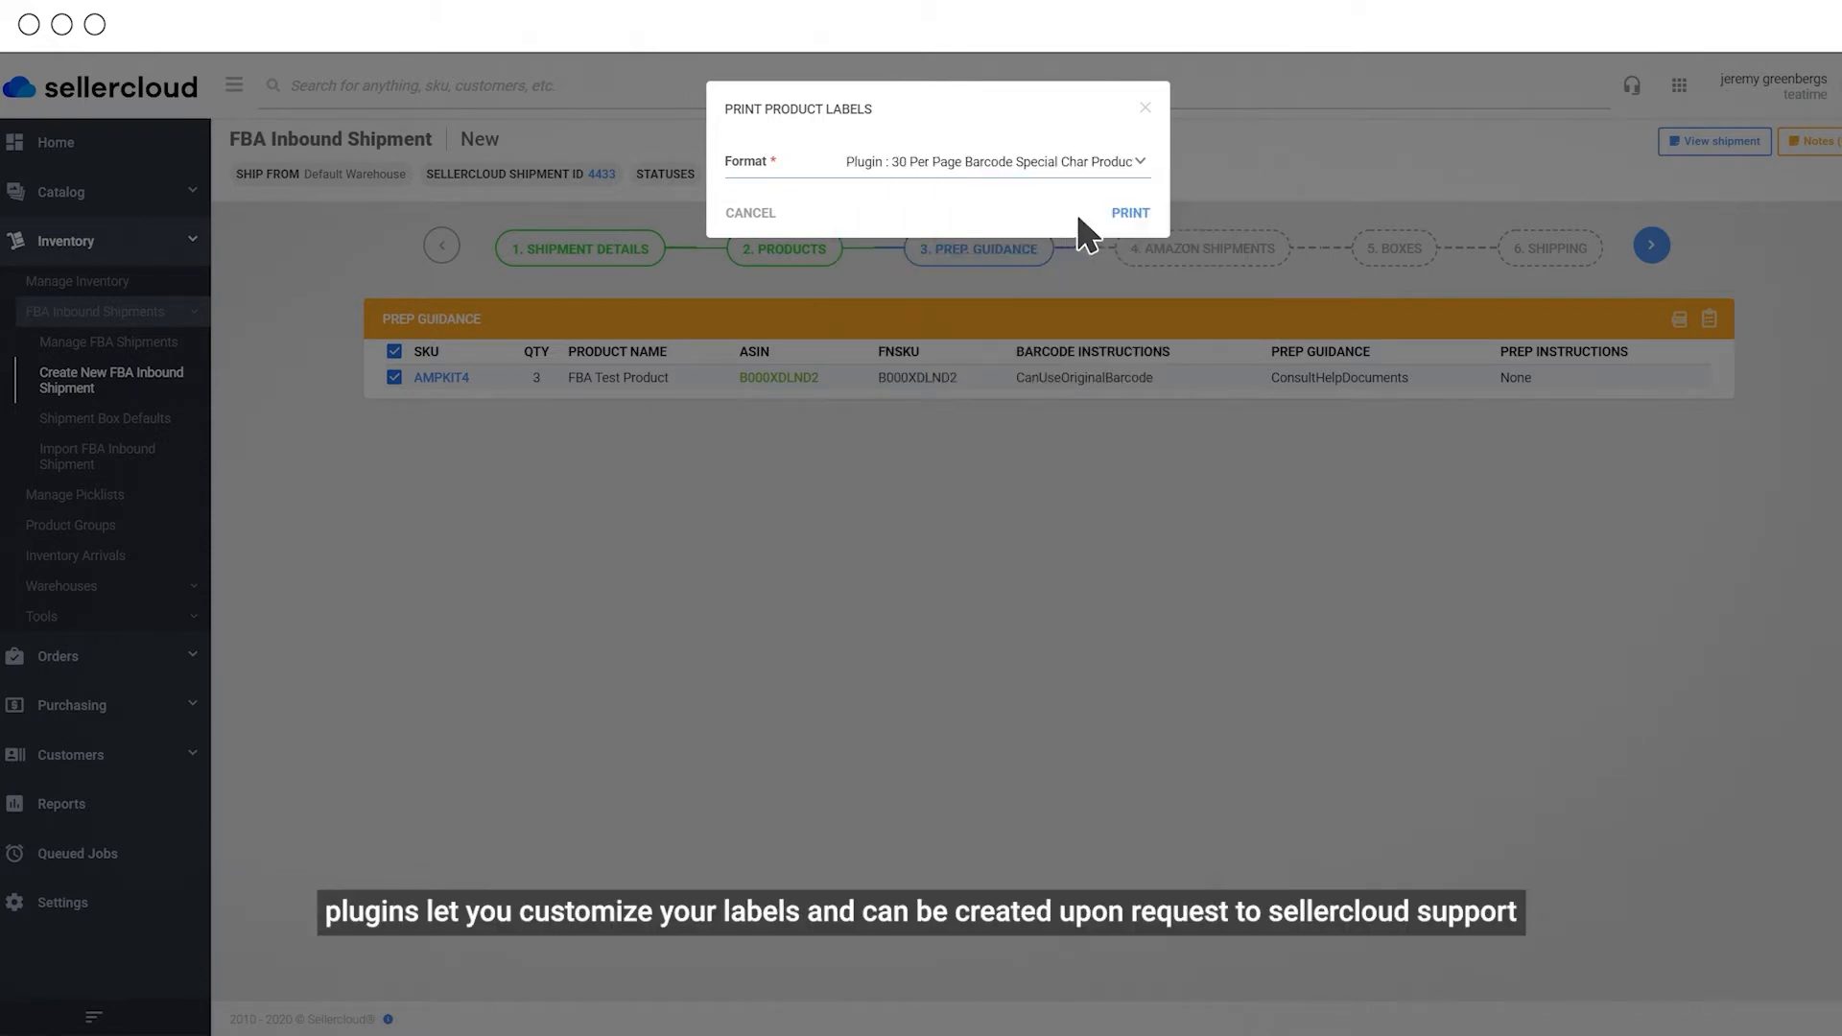
left_click(1130, 215)
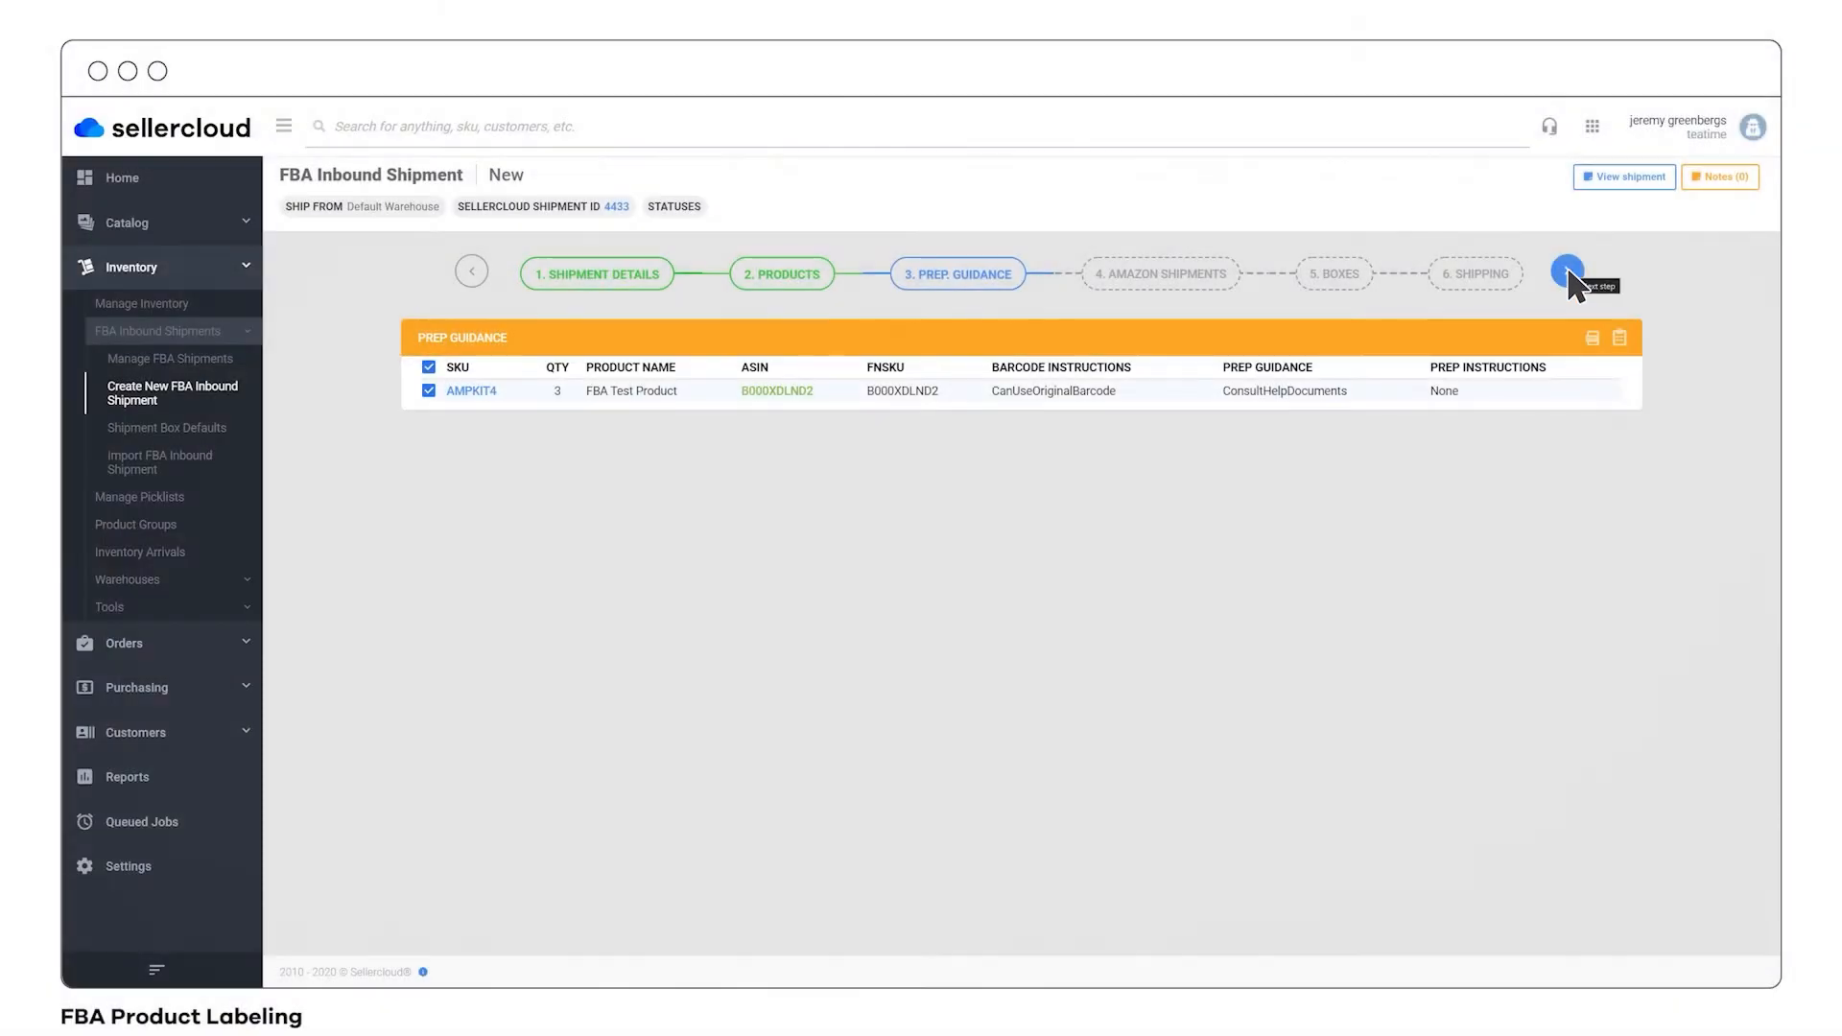
Proceed to Amazon Shipments, set all shipments to Working in bulk, and continue to the Boxes stage
left_click(1569, 272)
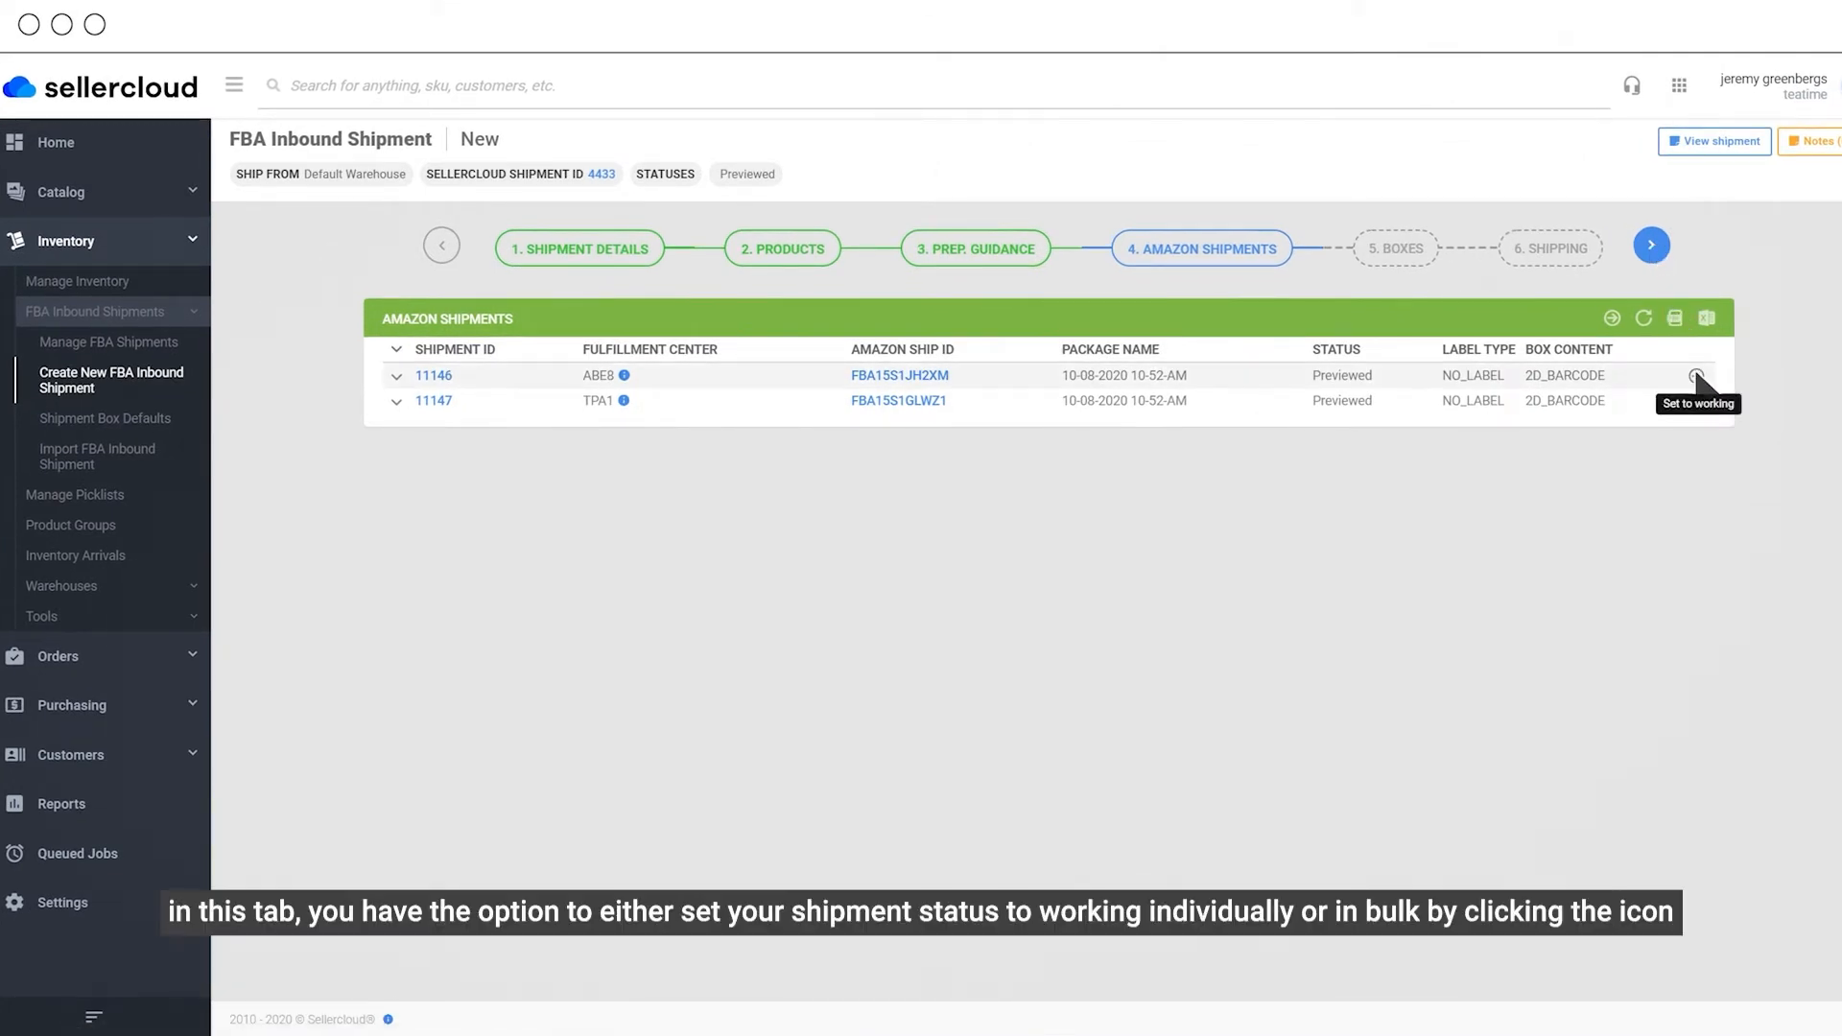
left_click(1612, 319)
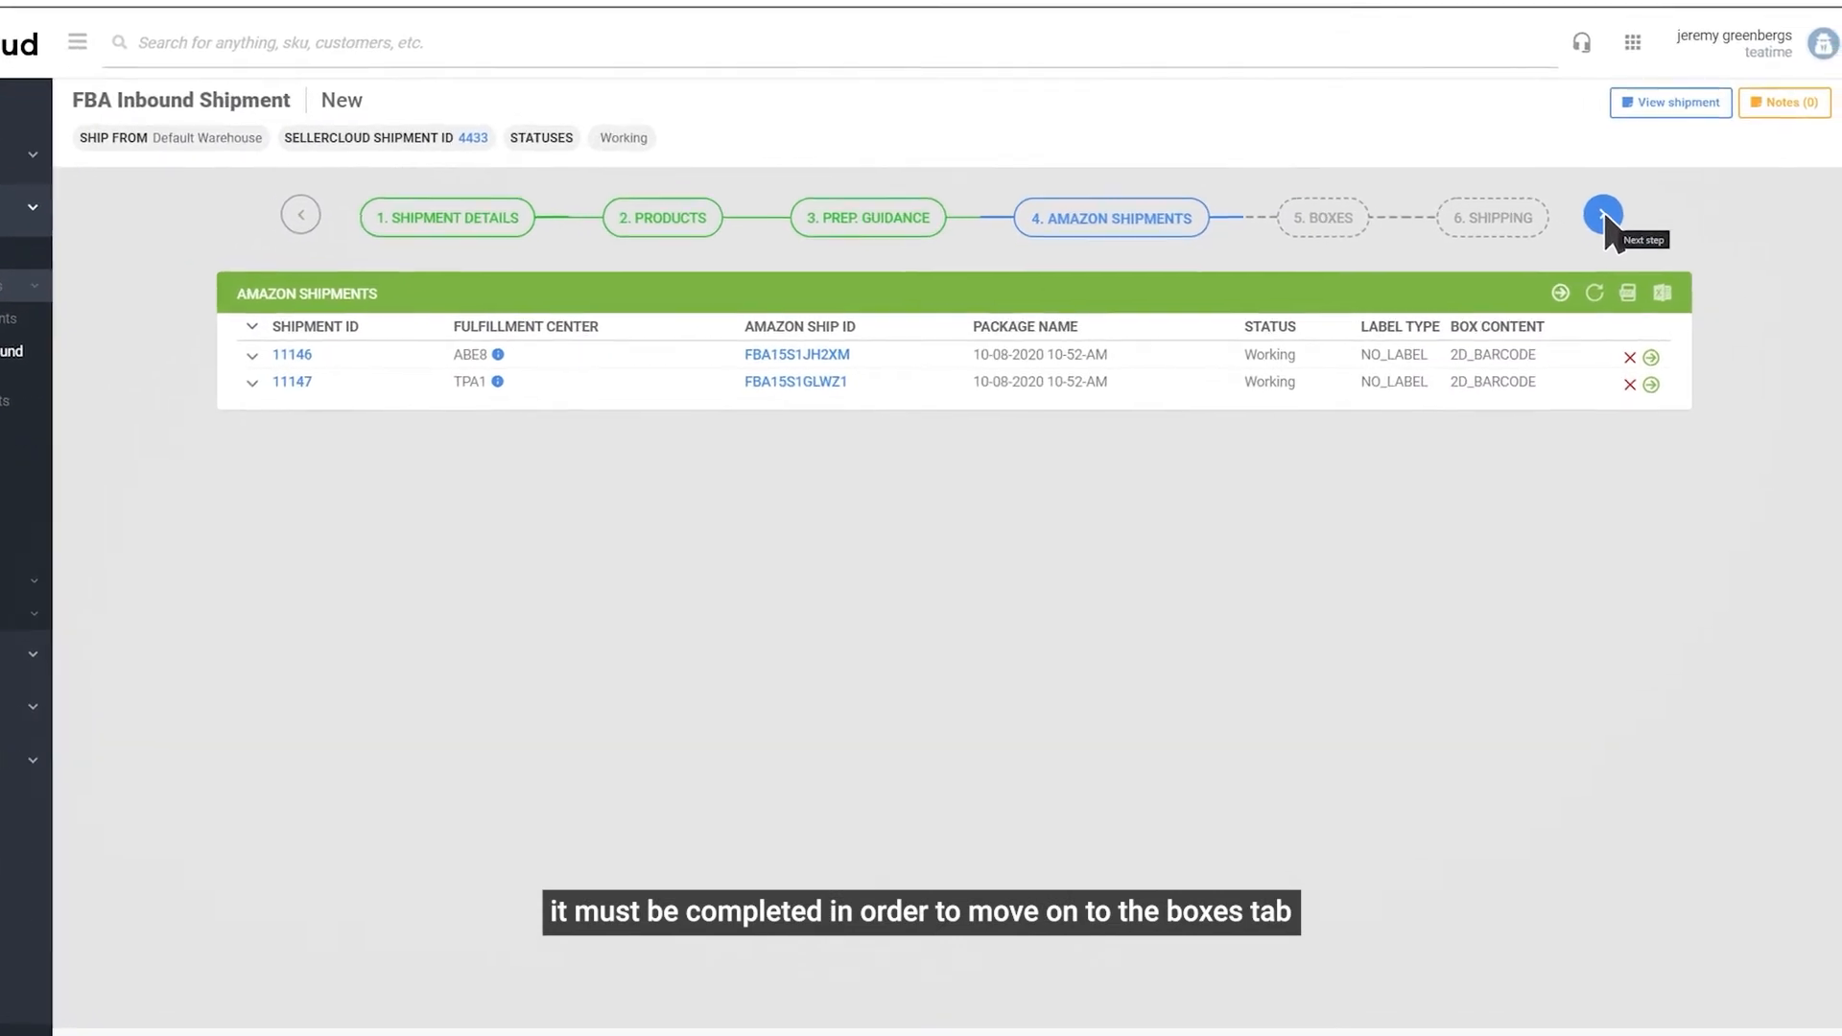
left_click(1603, 215)
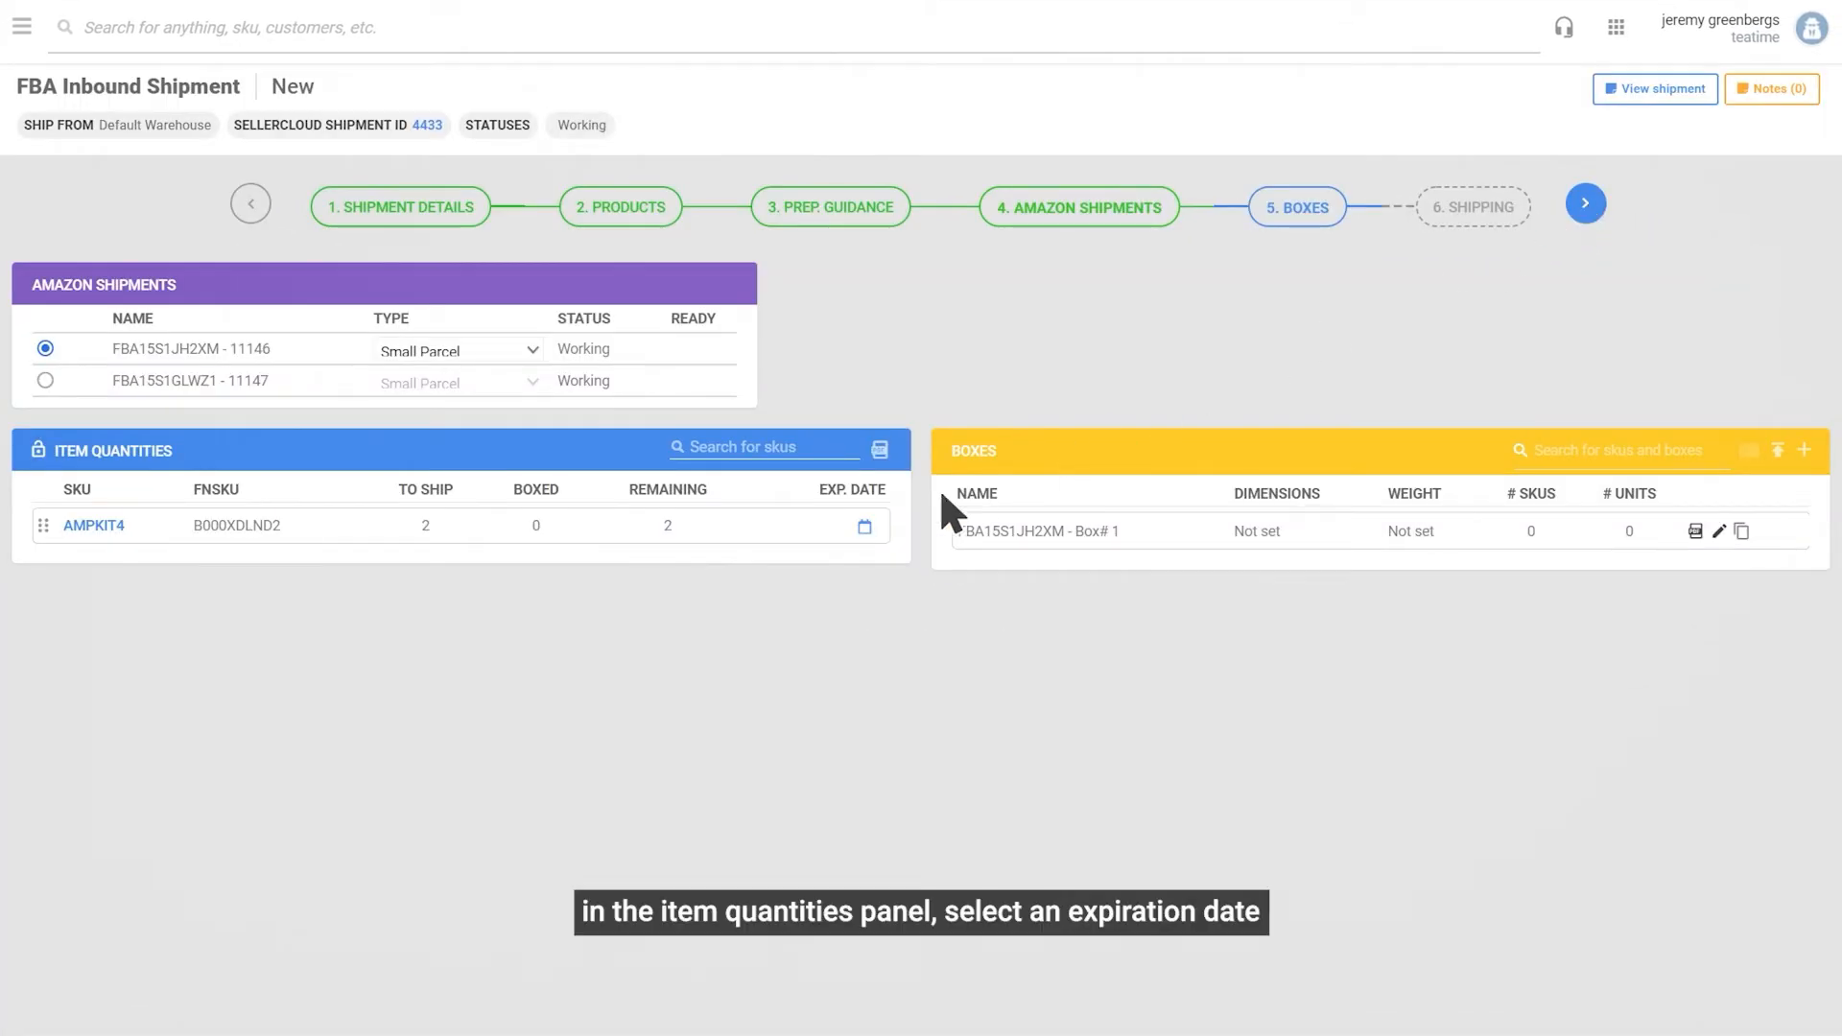
Set the bulk expiration date of AMPKIT4 to 10/29/2020 in the item quantities and save it
left_click(865, 527)
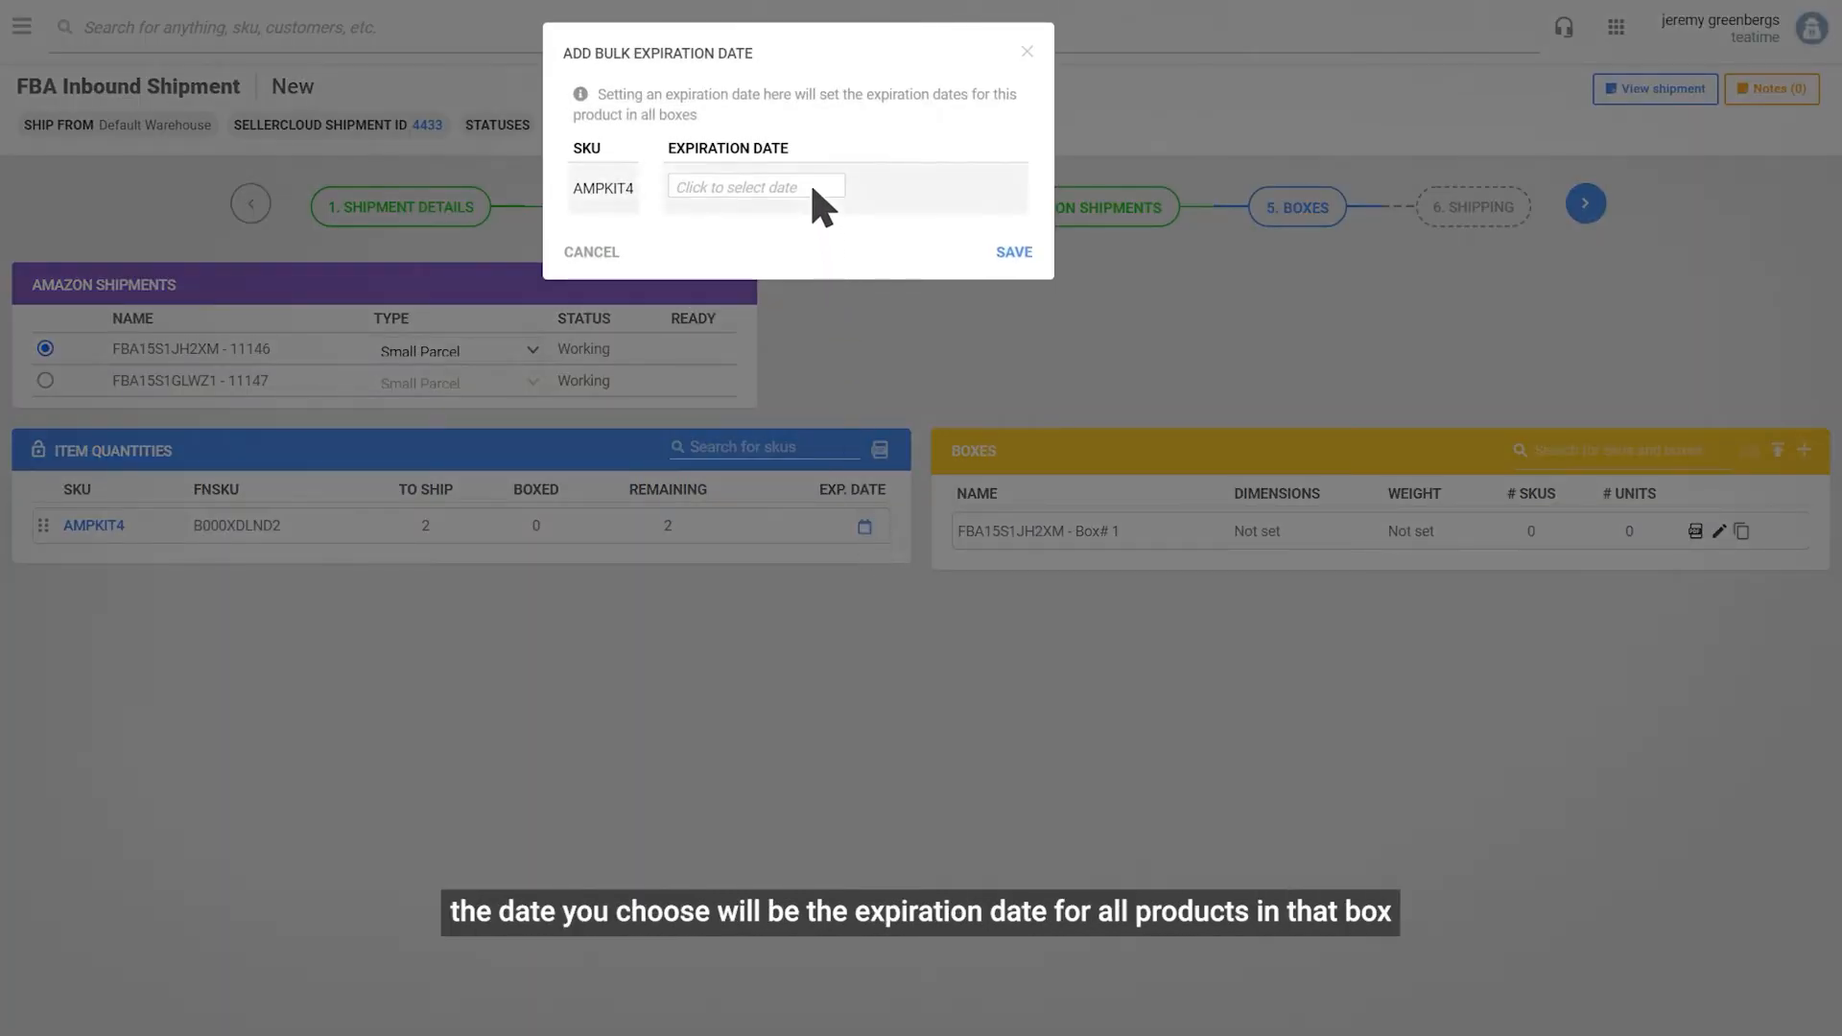
left_click(813, 204)
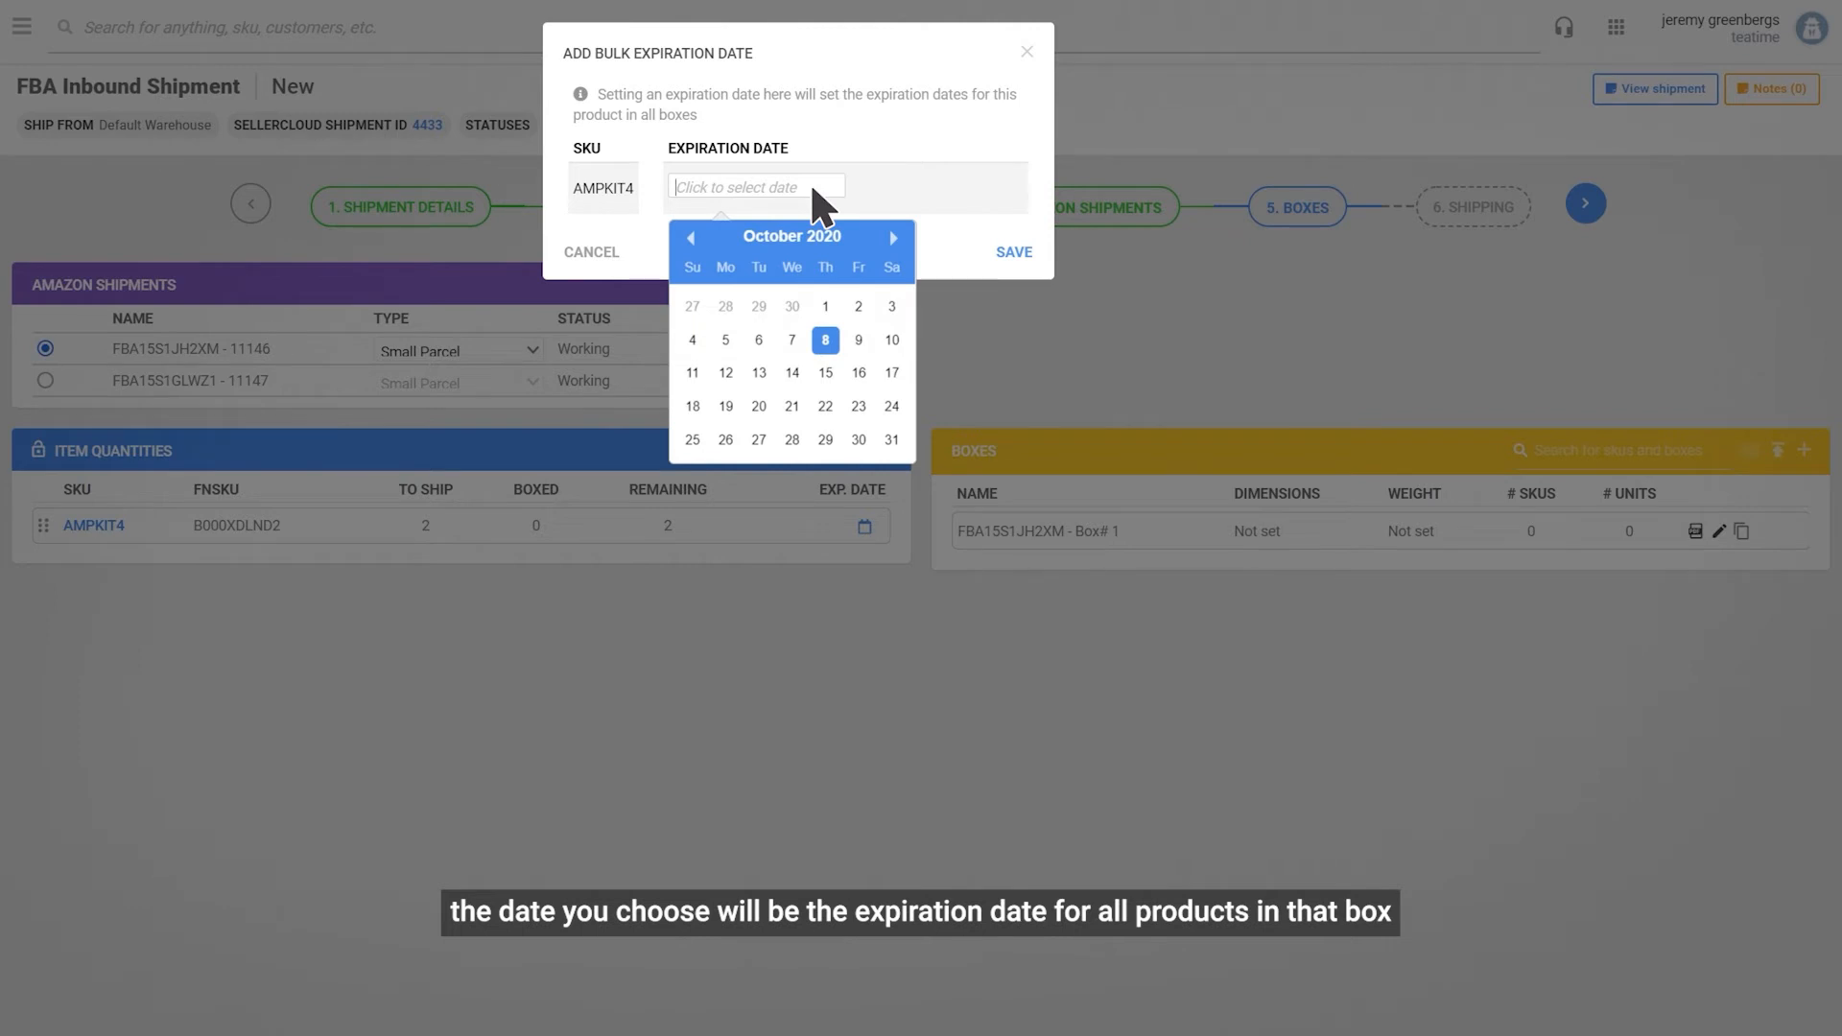
left_click(825, 439)
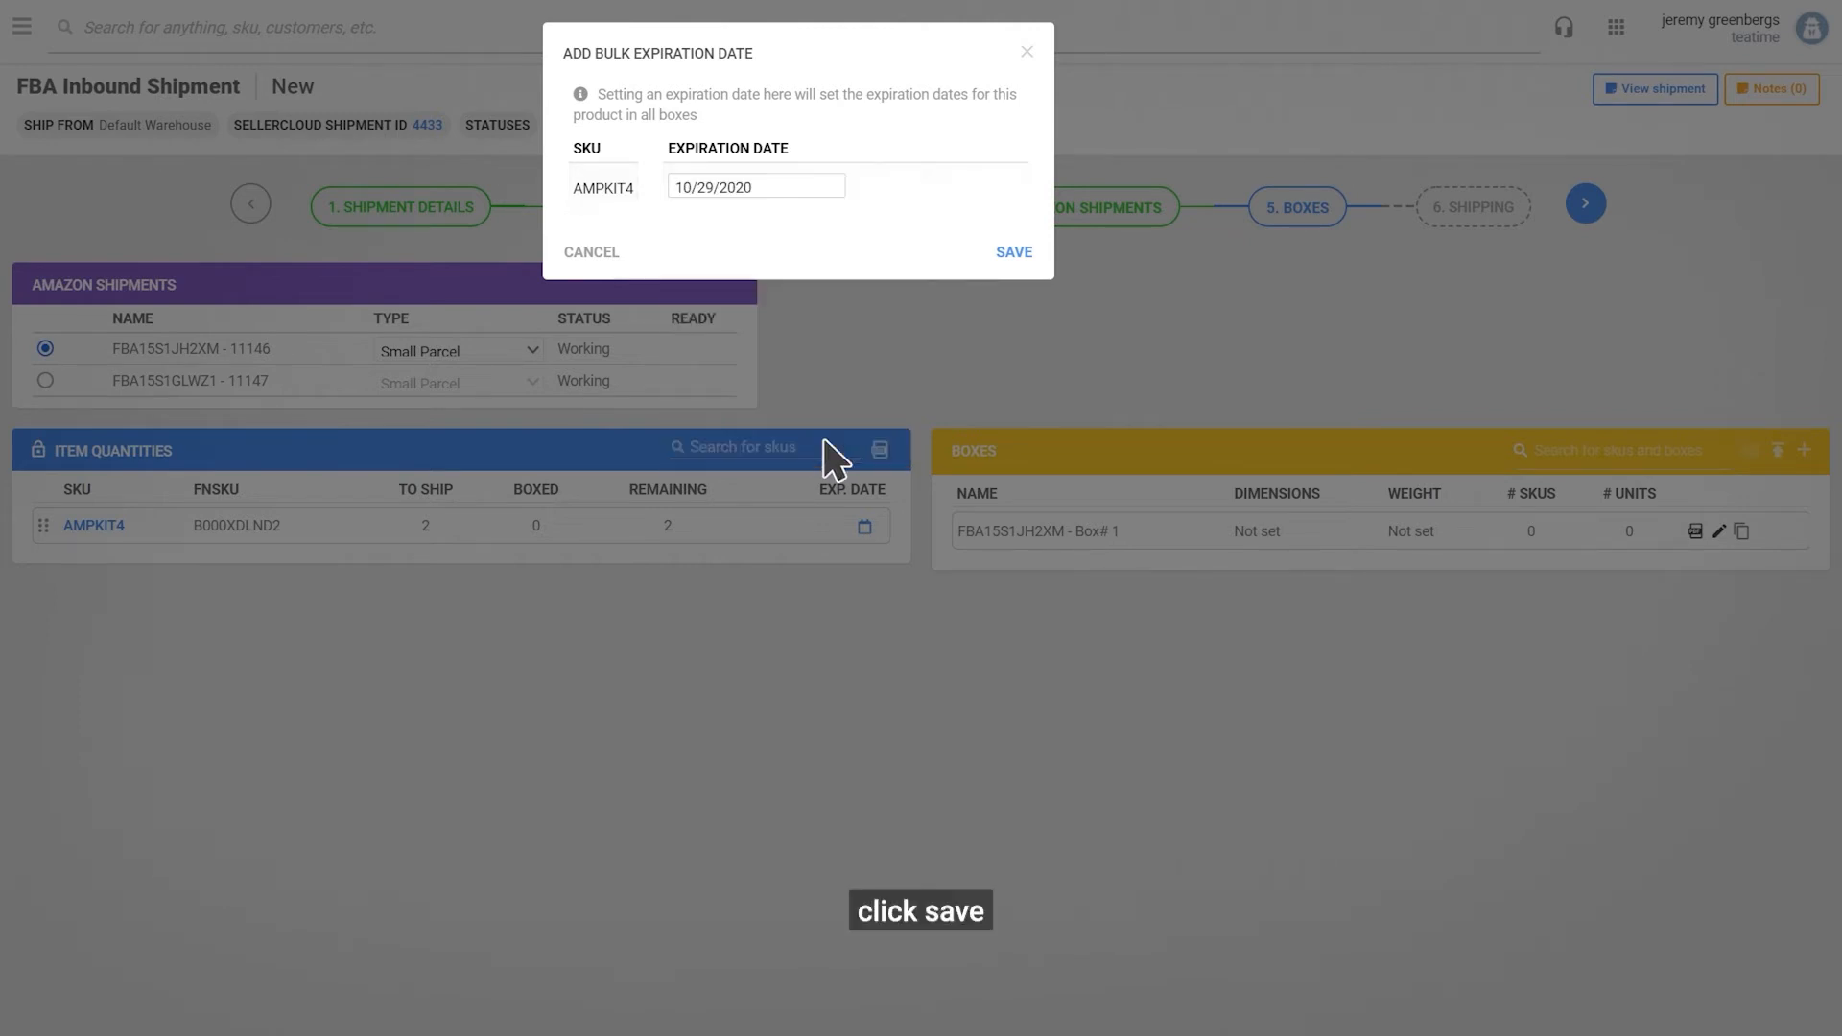
left_click(1014, 254)
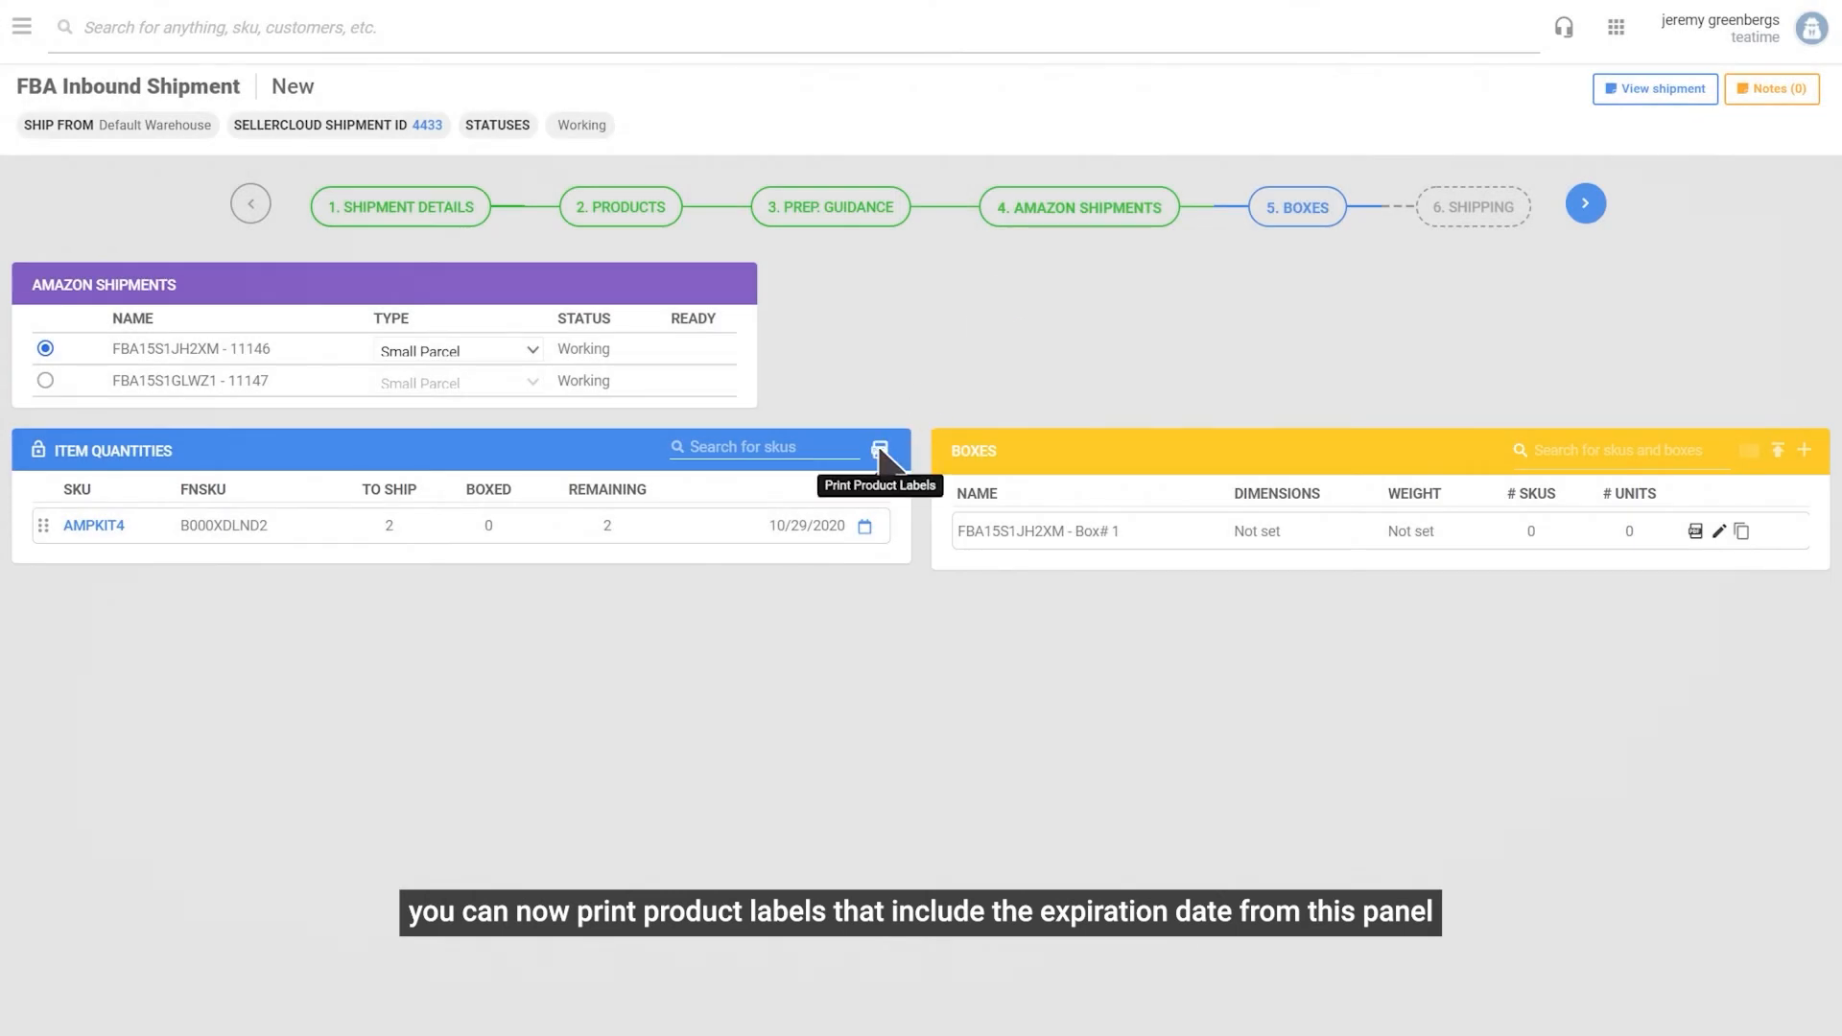
Print 1 product label for AMPKIT4 from the item quantities in the General format
left_click(880, 449)
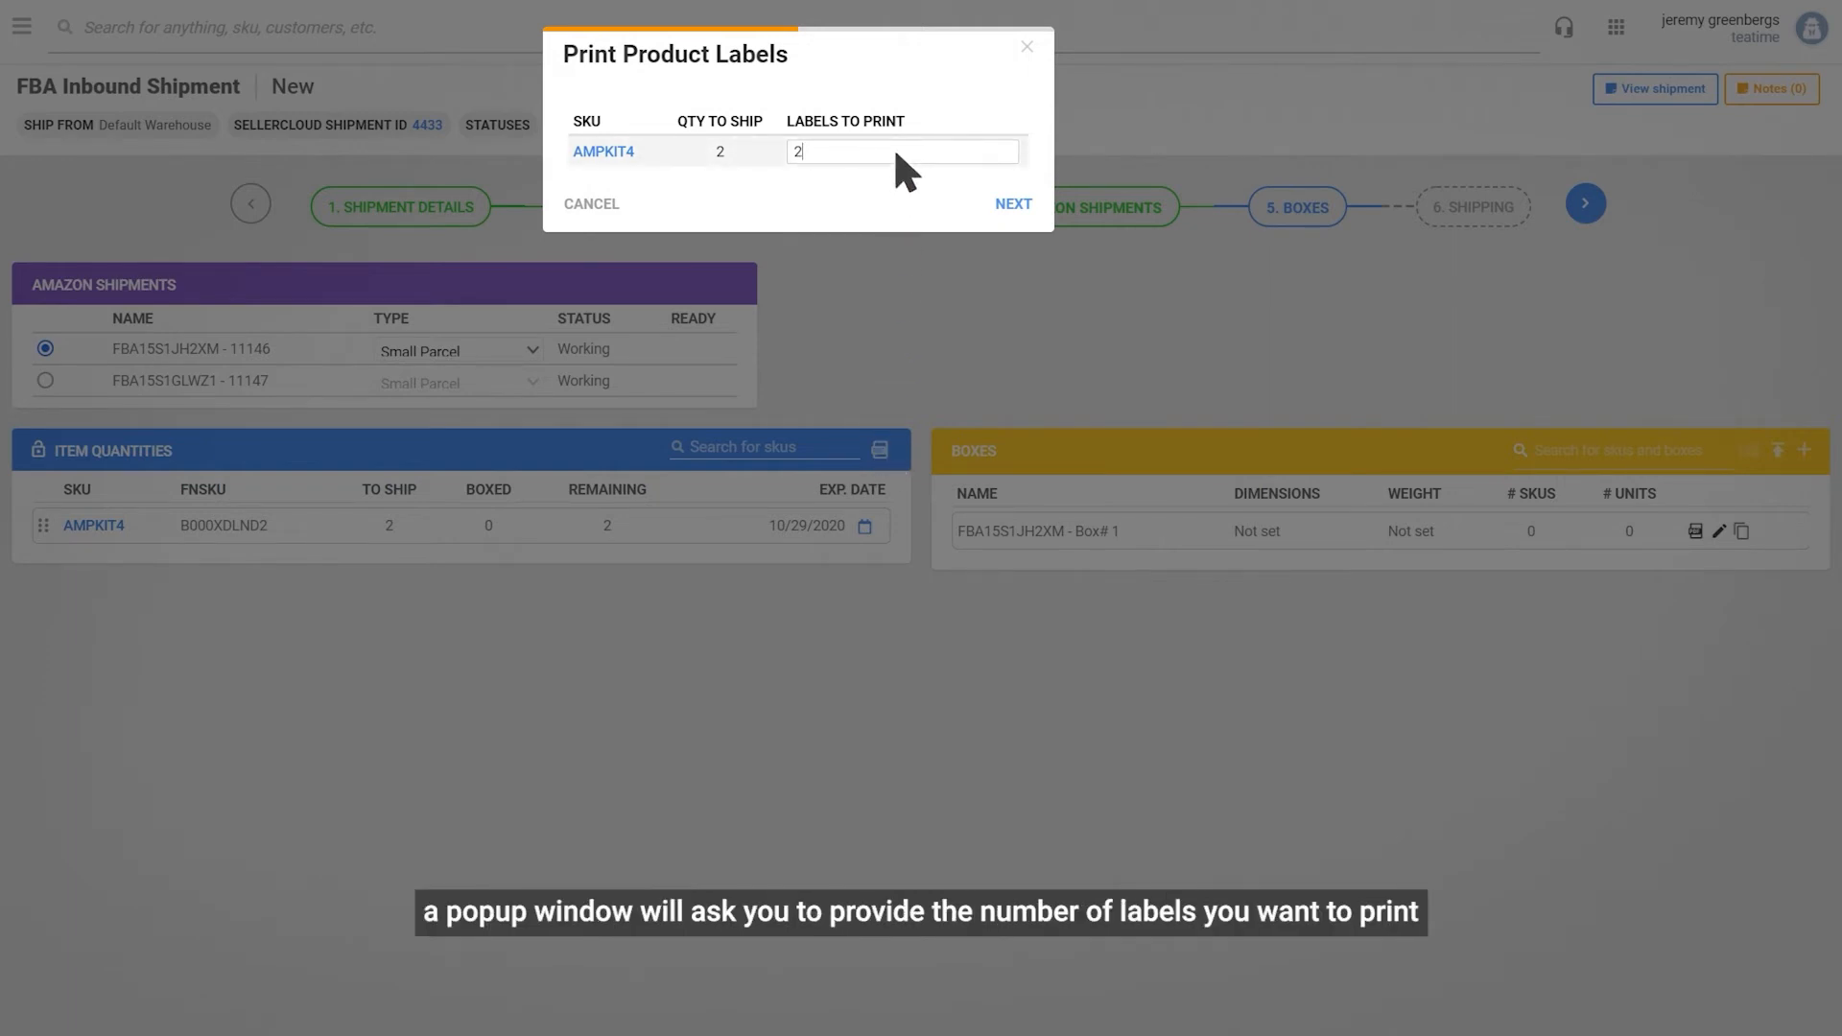
key("BackSpace")
type("1")
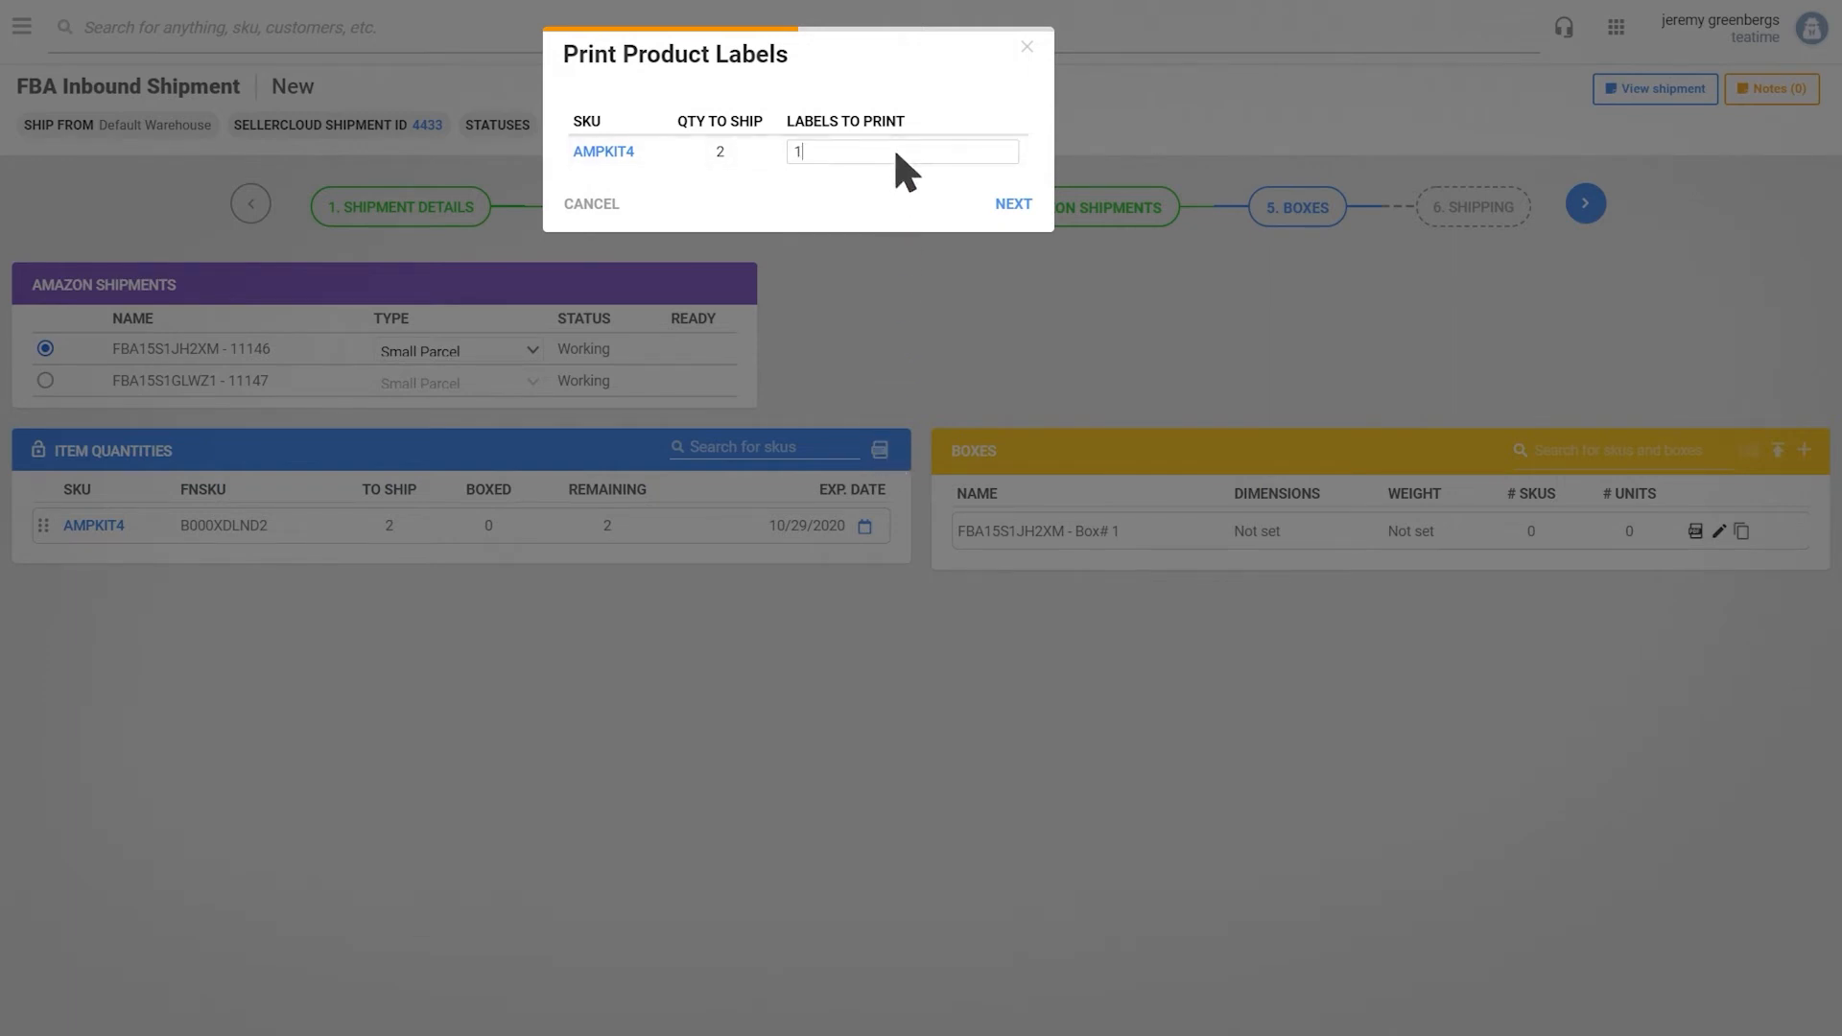
left_click(1007, 202)
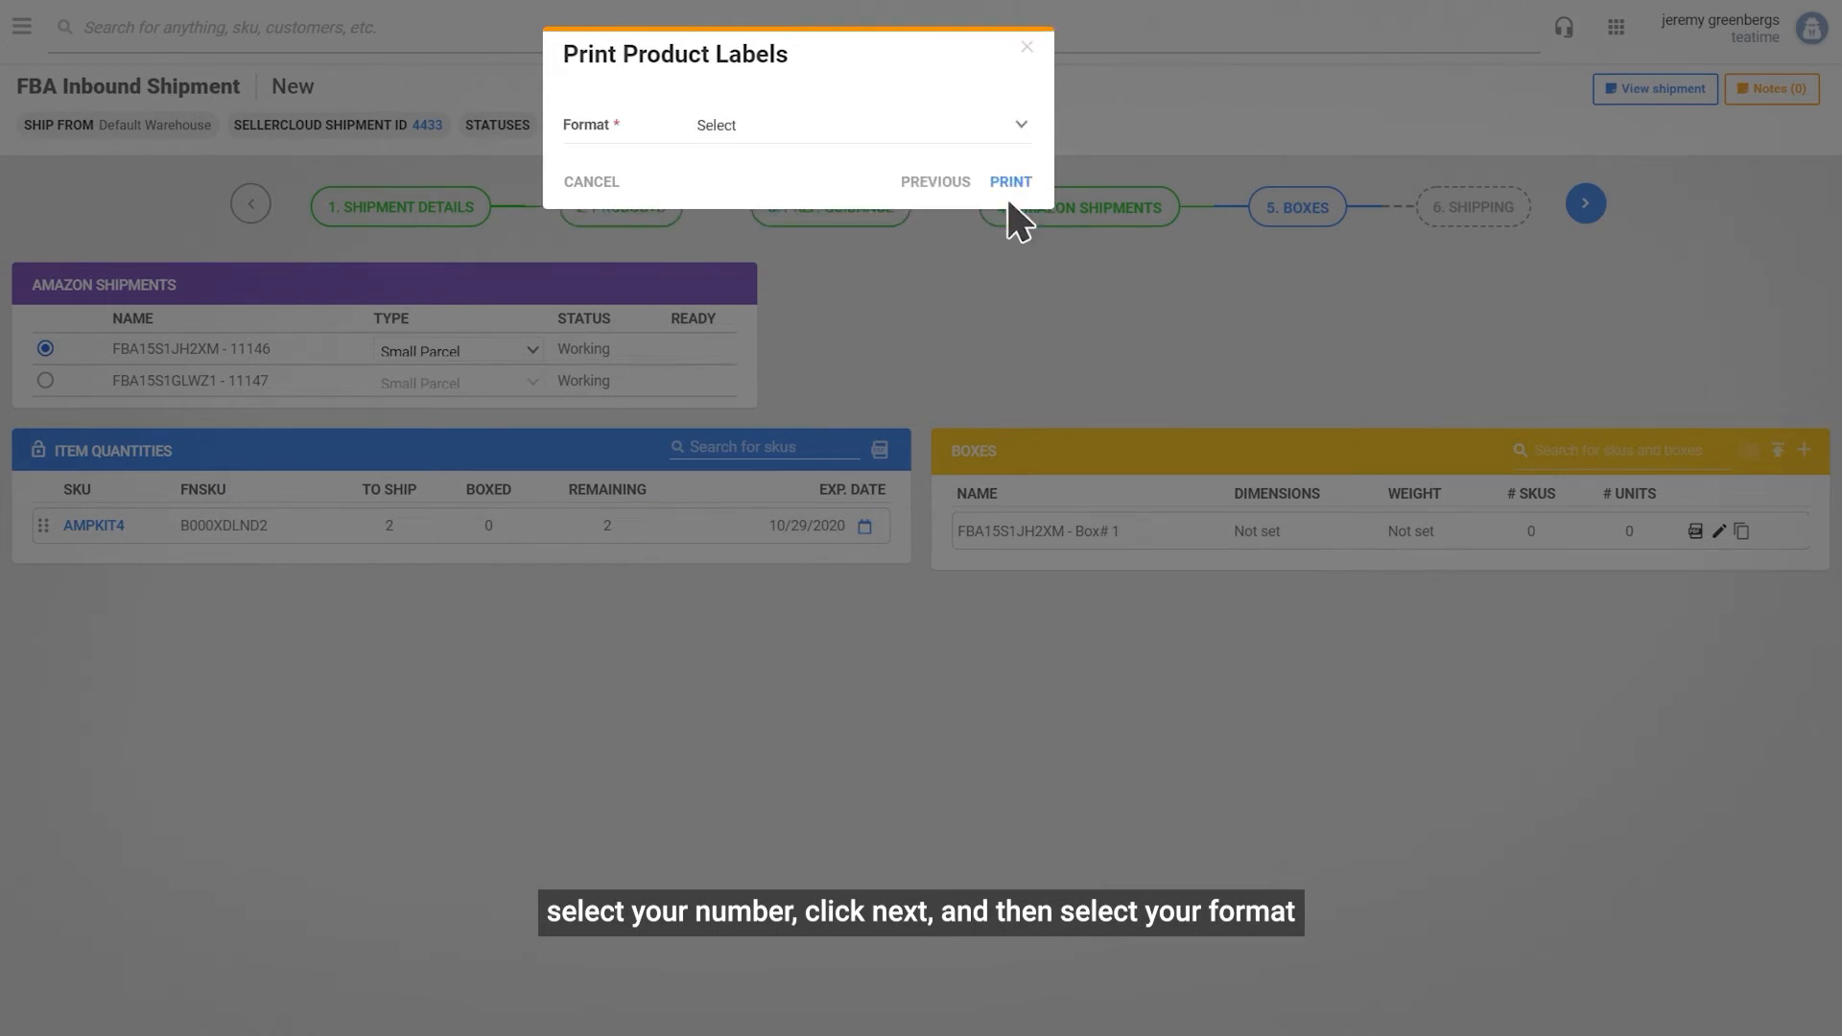
left_click(909, 127)
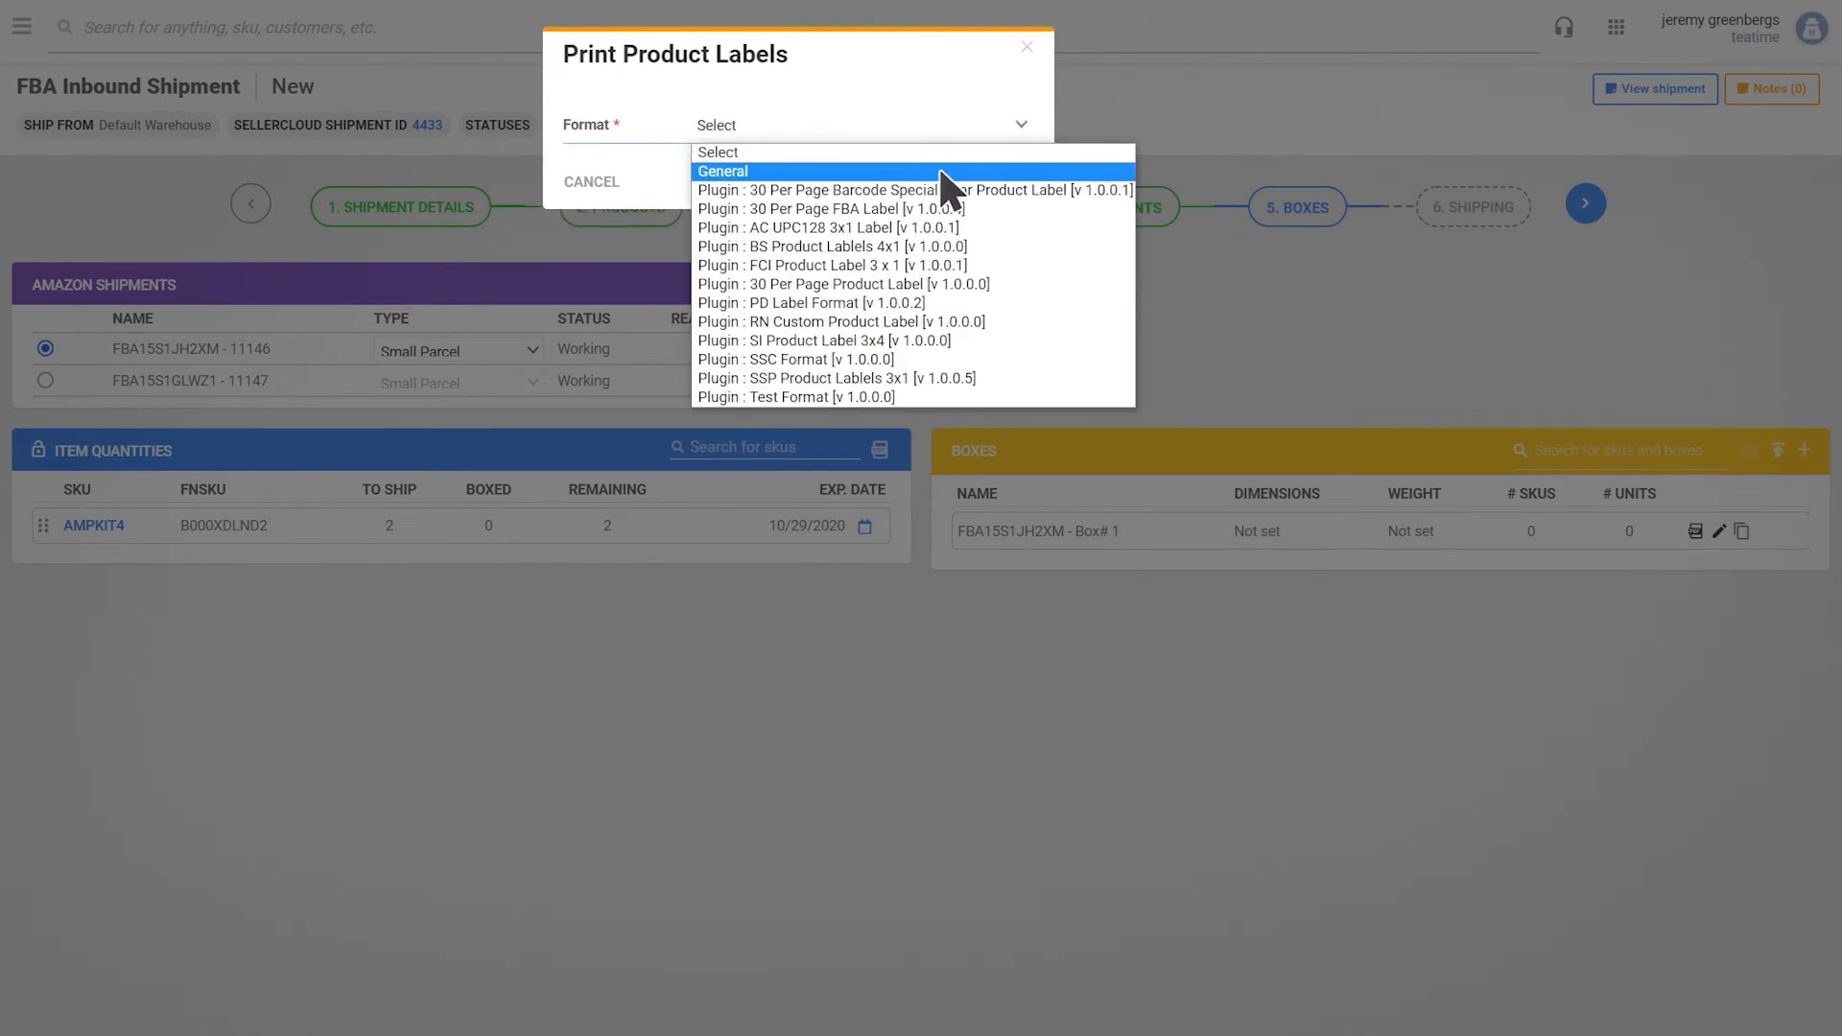
left_click(941, 171)
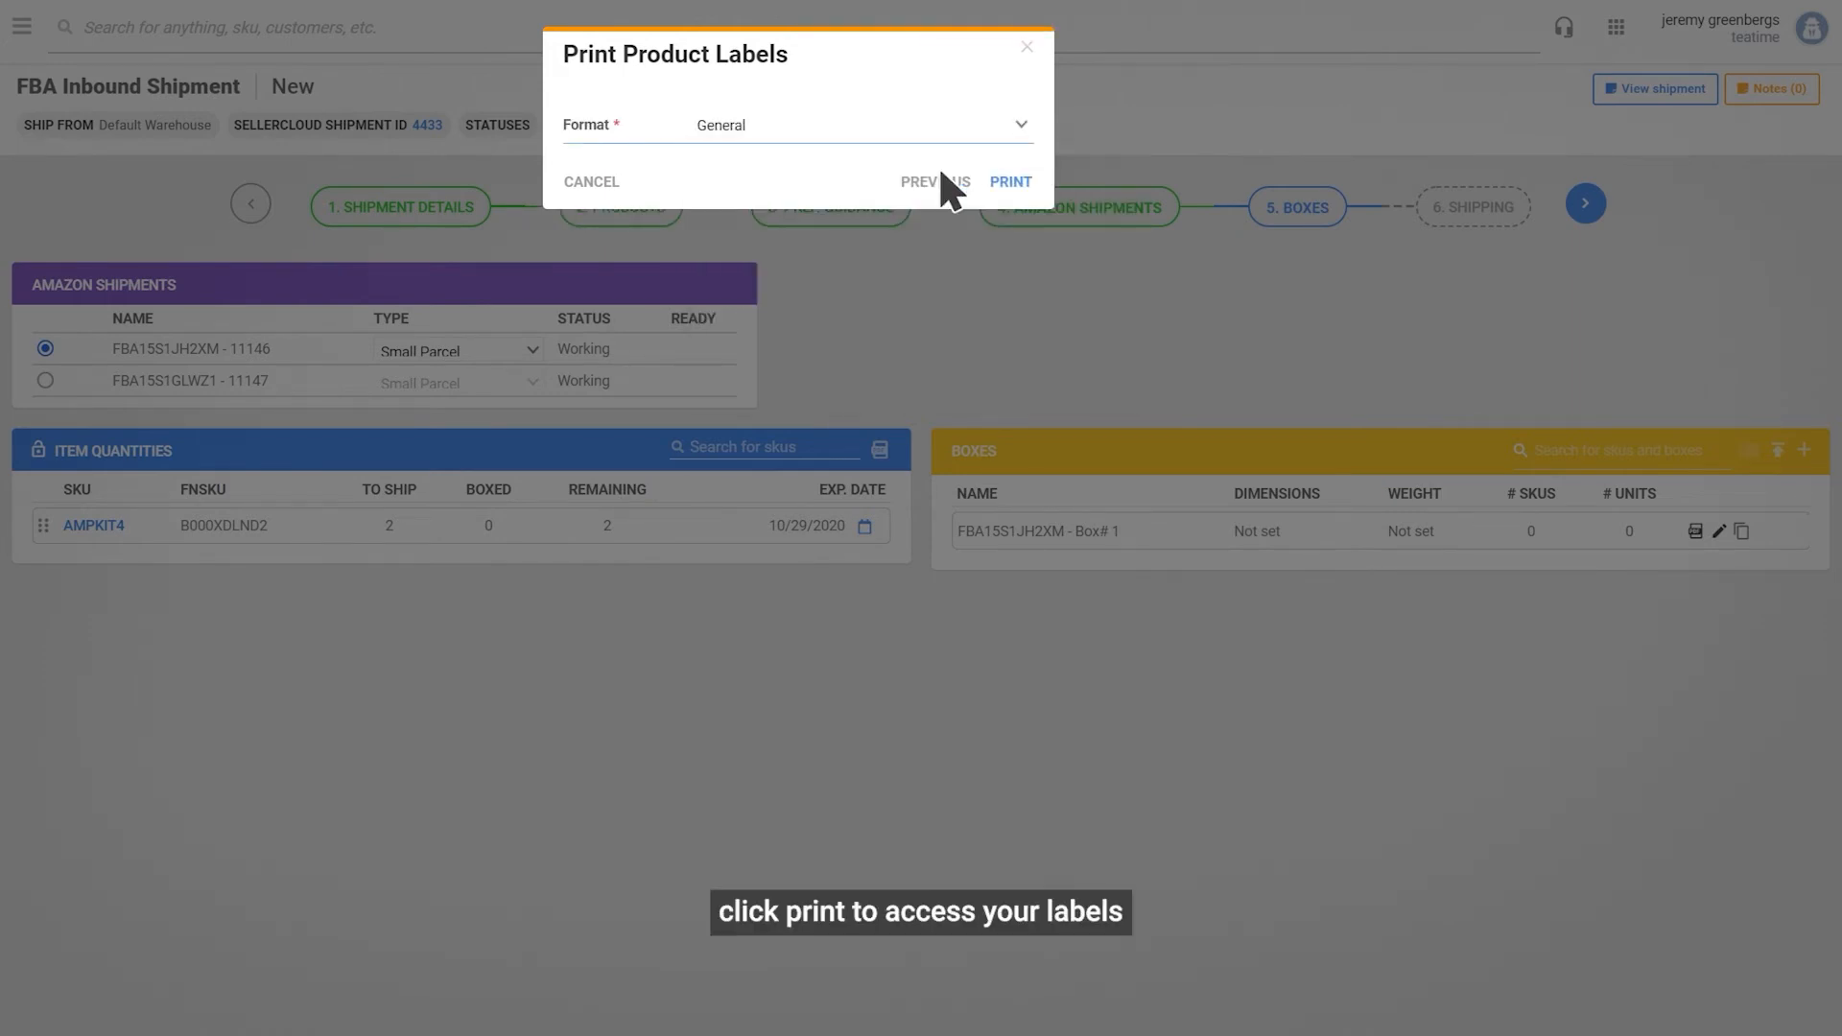
left_click(1010, 181)
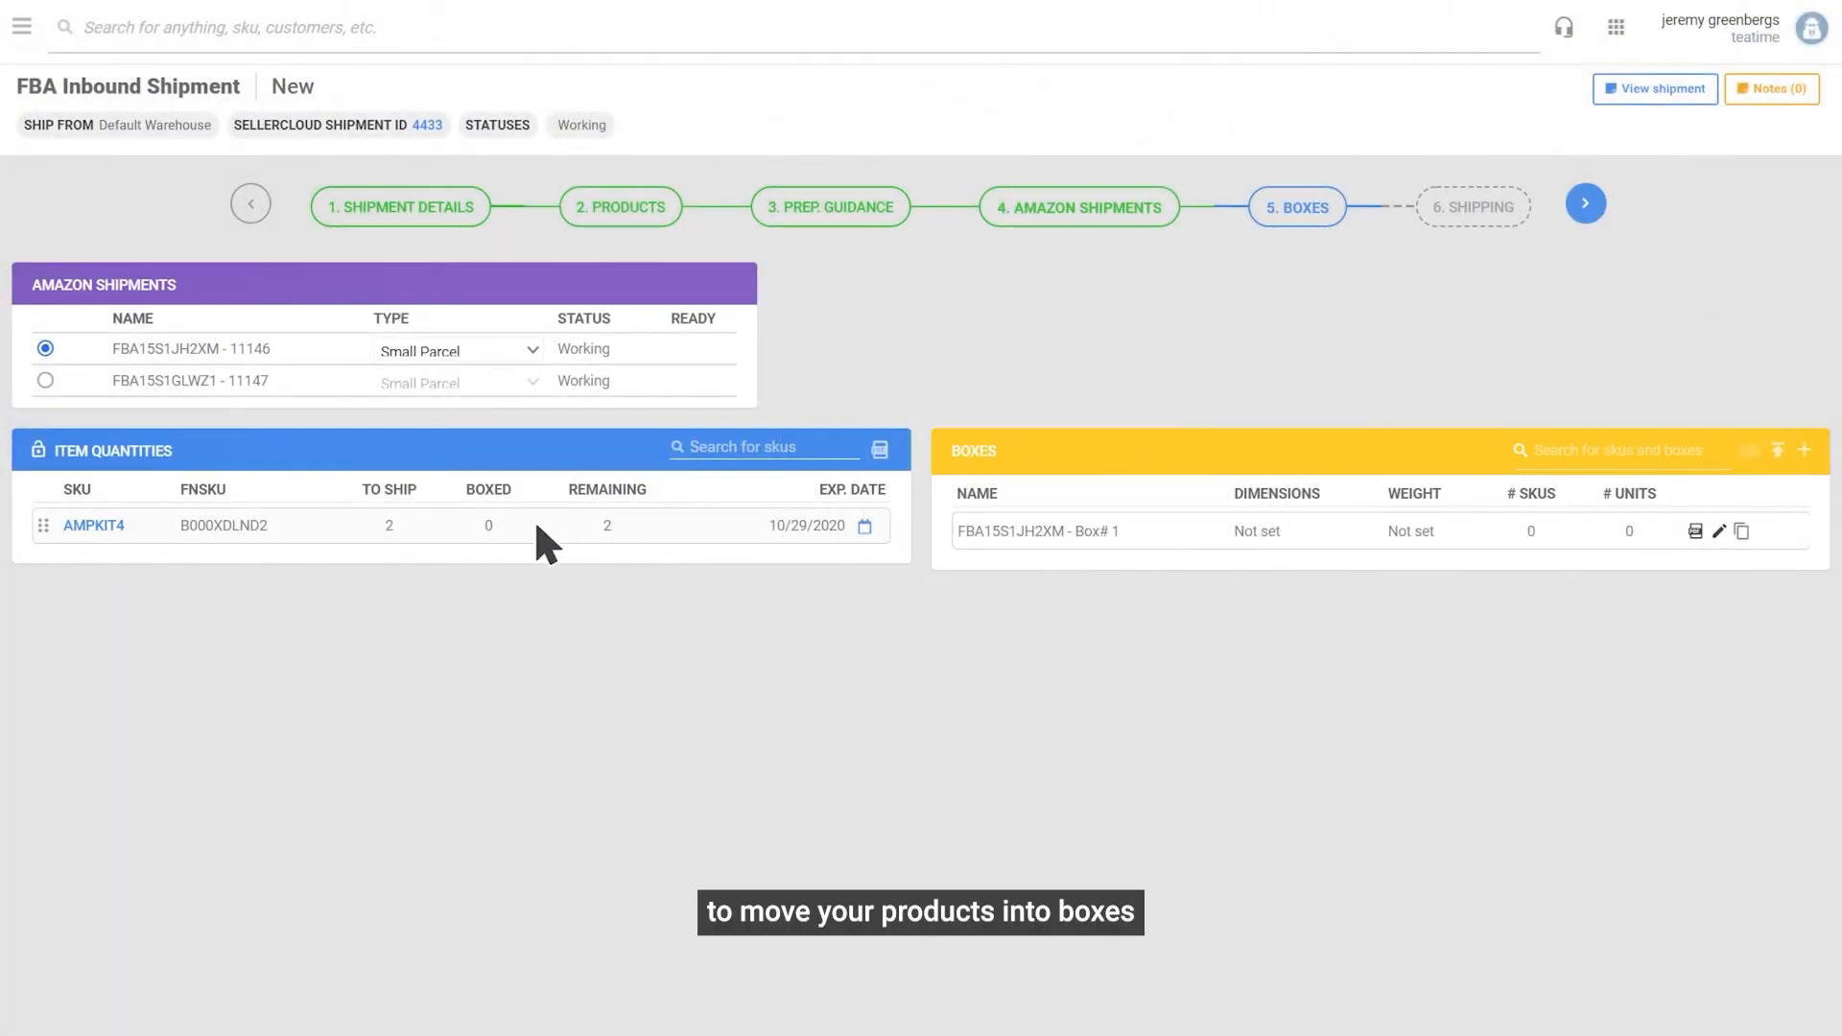
Move 1 unit of AMPKIT4 from the item quantities into Box# 1
left_click_drag(536, 525, 1408, 527)
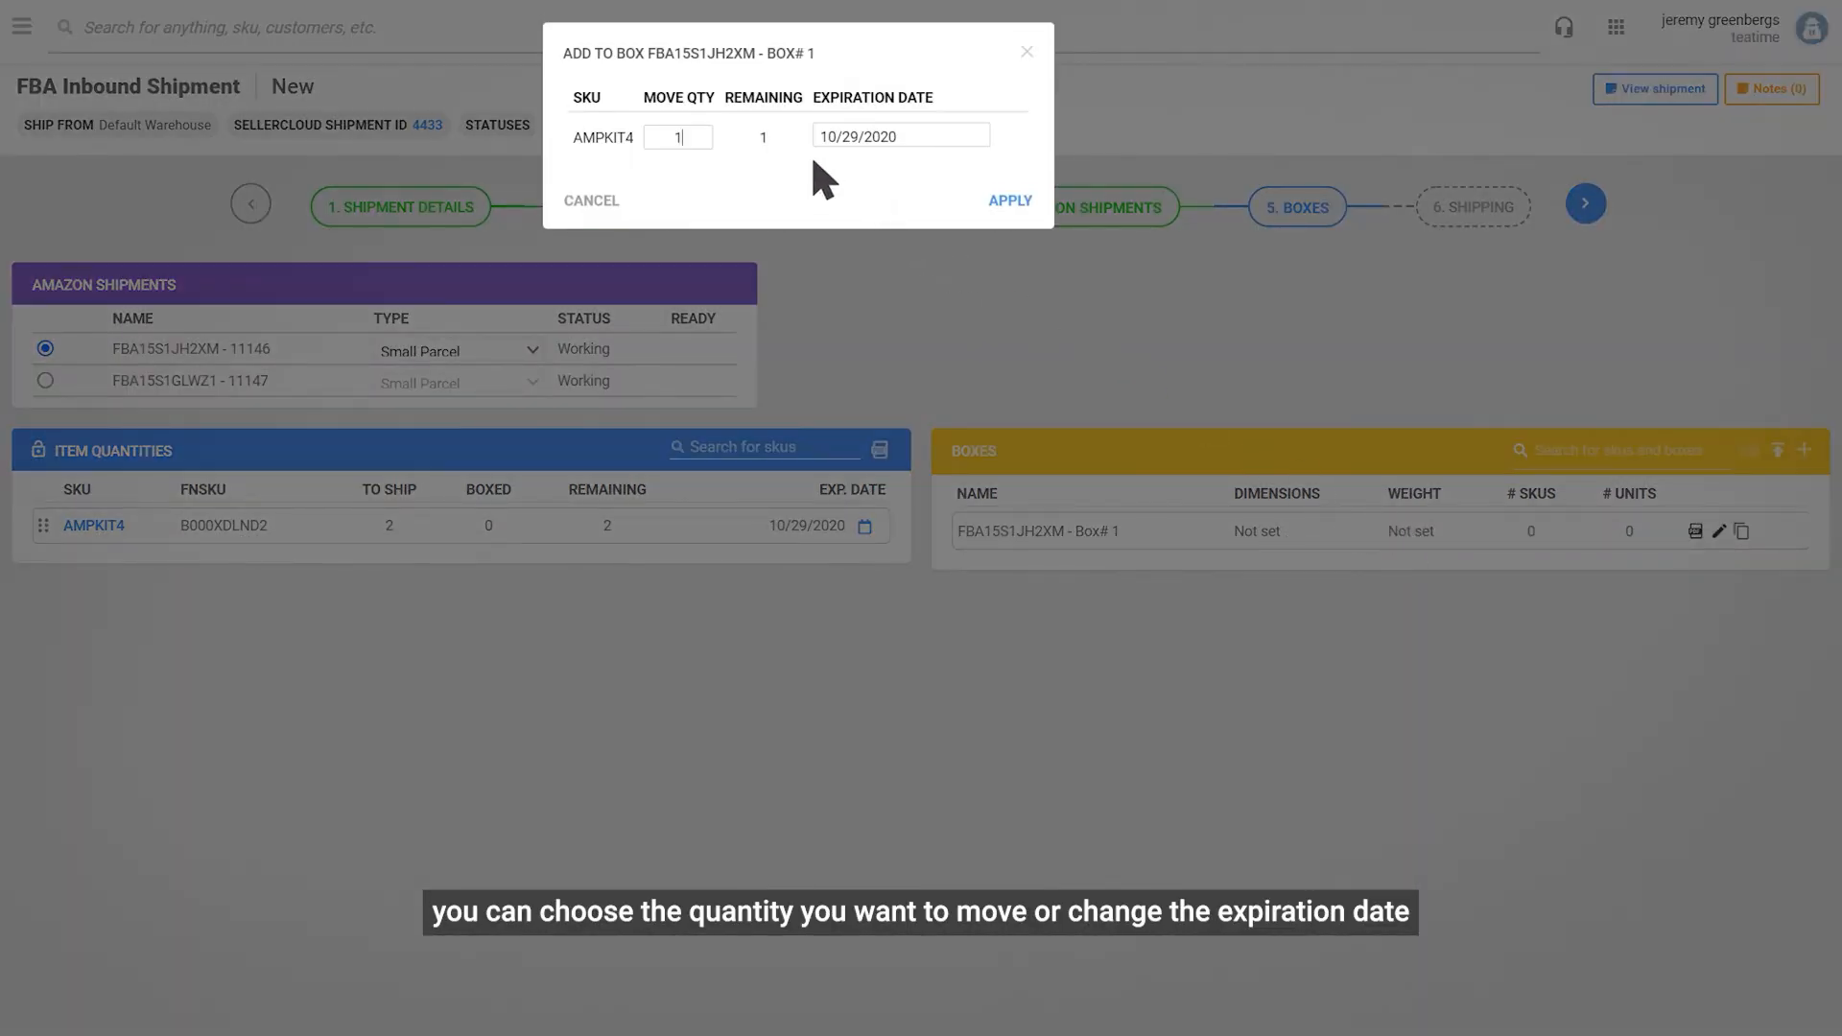
key("Tab")
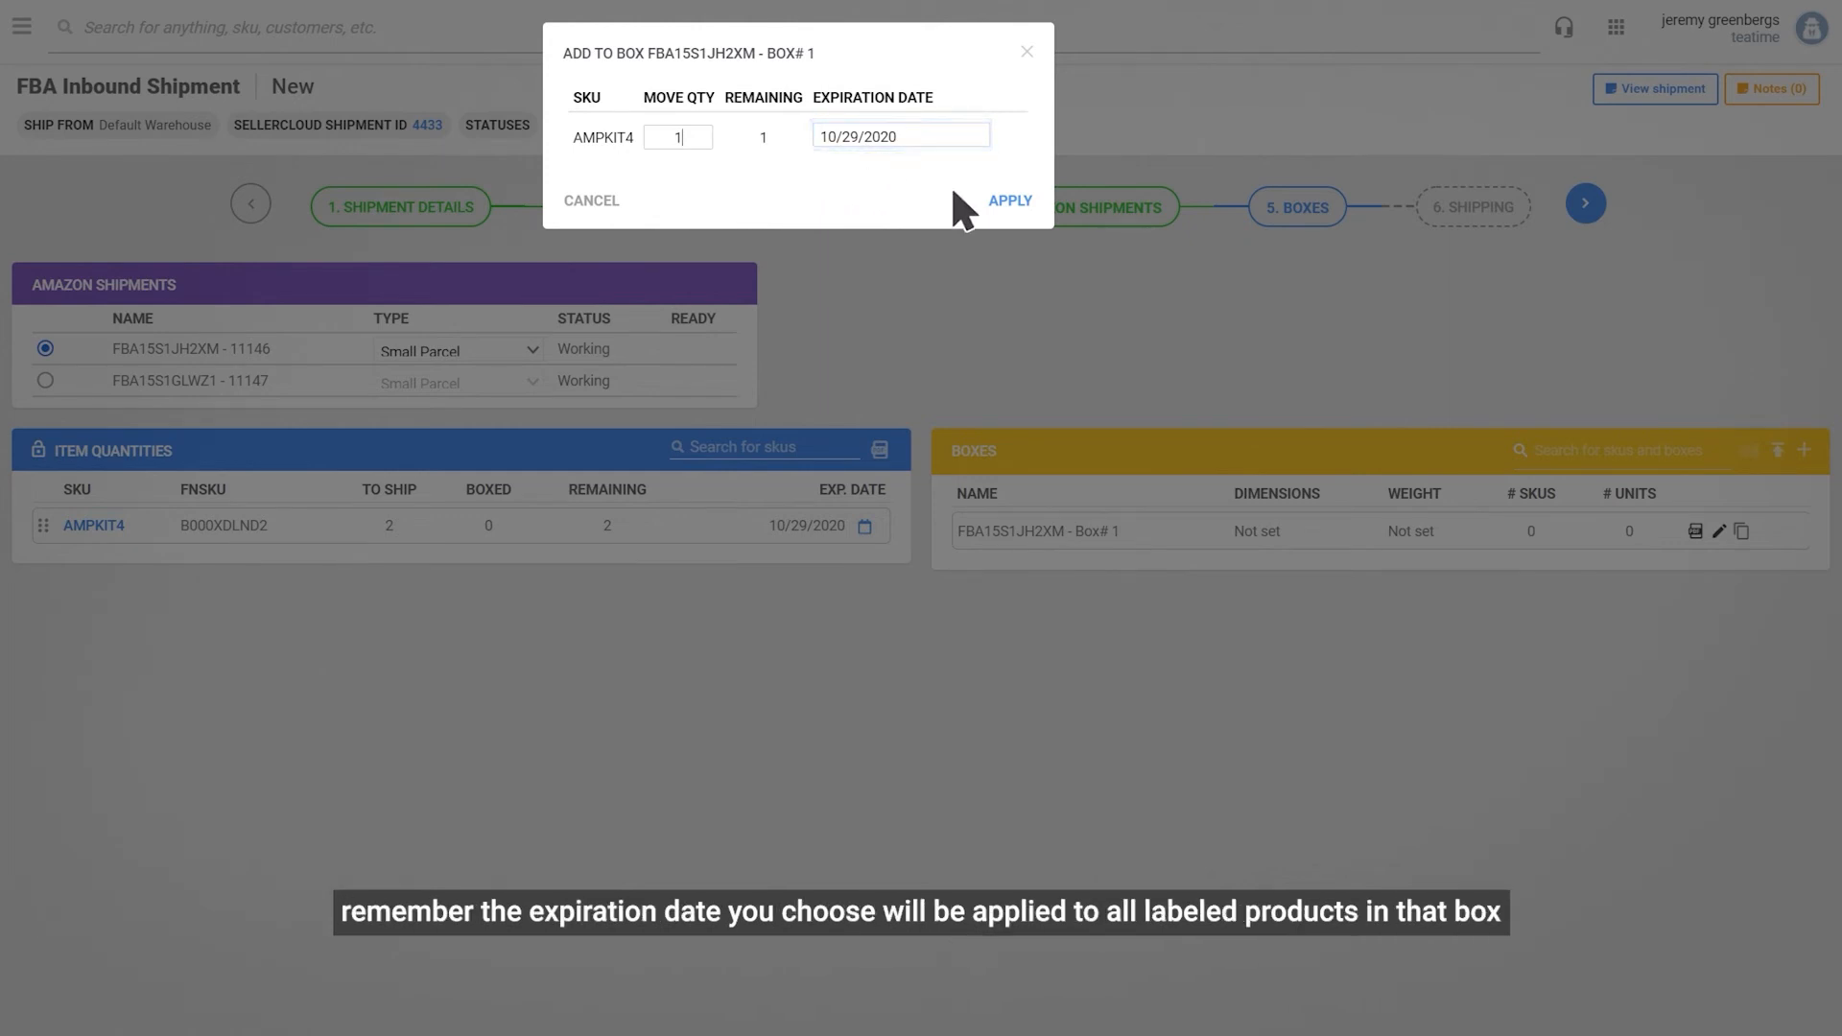
left_click(1009, 200)
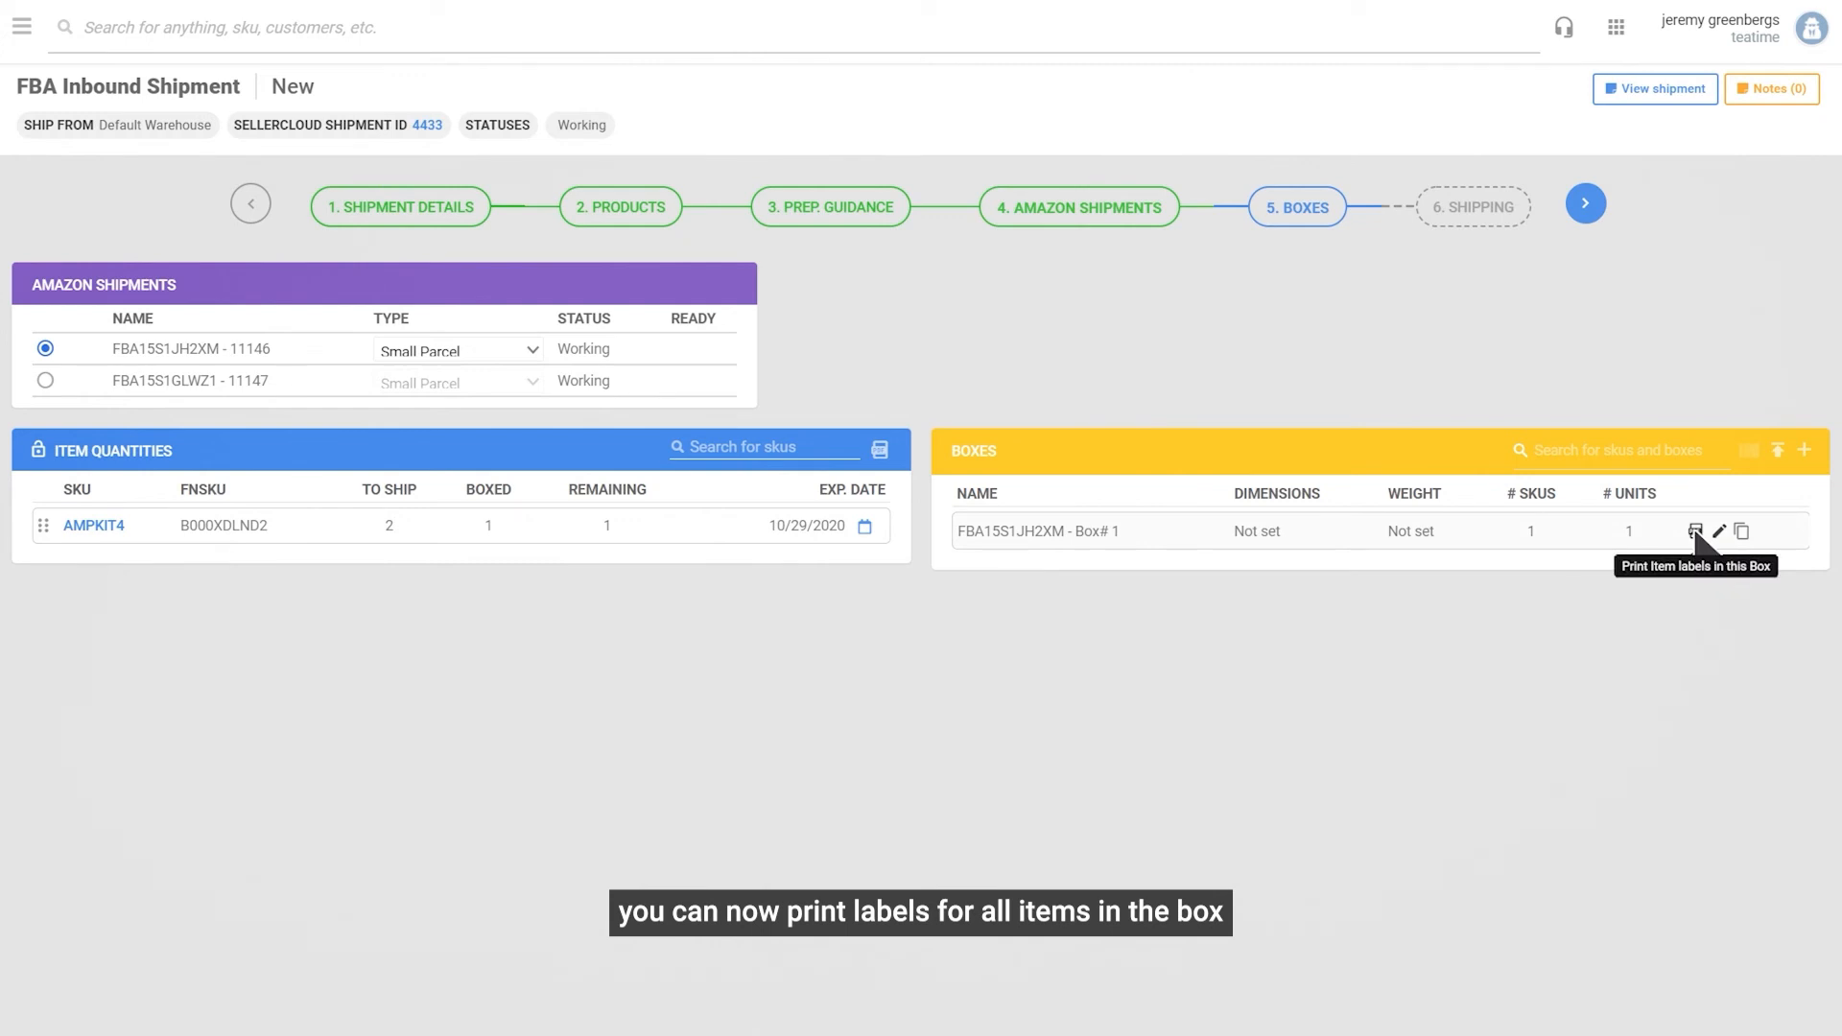
Print the item labels of Box# 1 in the plugin format 30 Per Page FBA Label [v 1.0.0.4] and print the boxes' 2D labels
left_click(1696, 533)
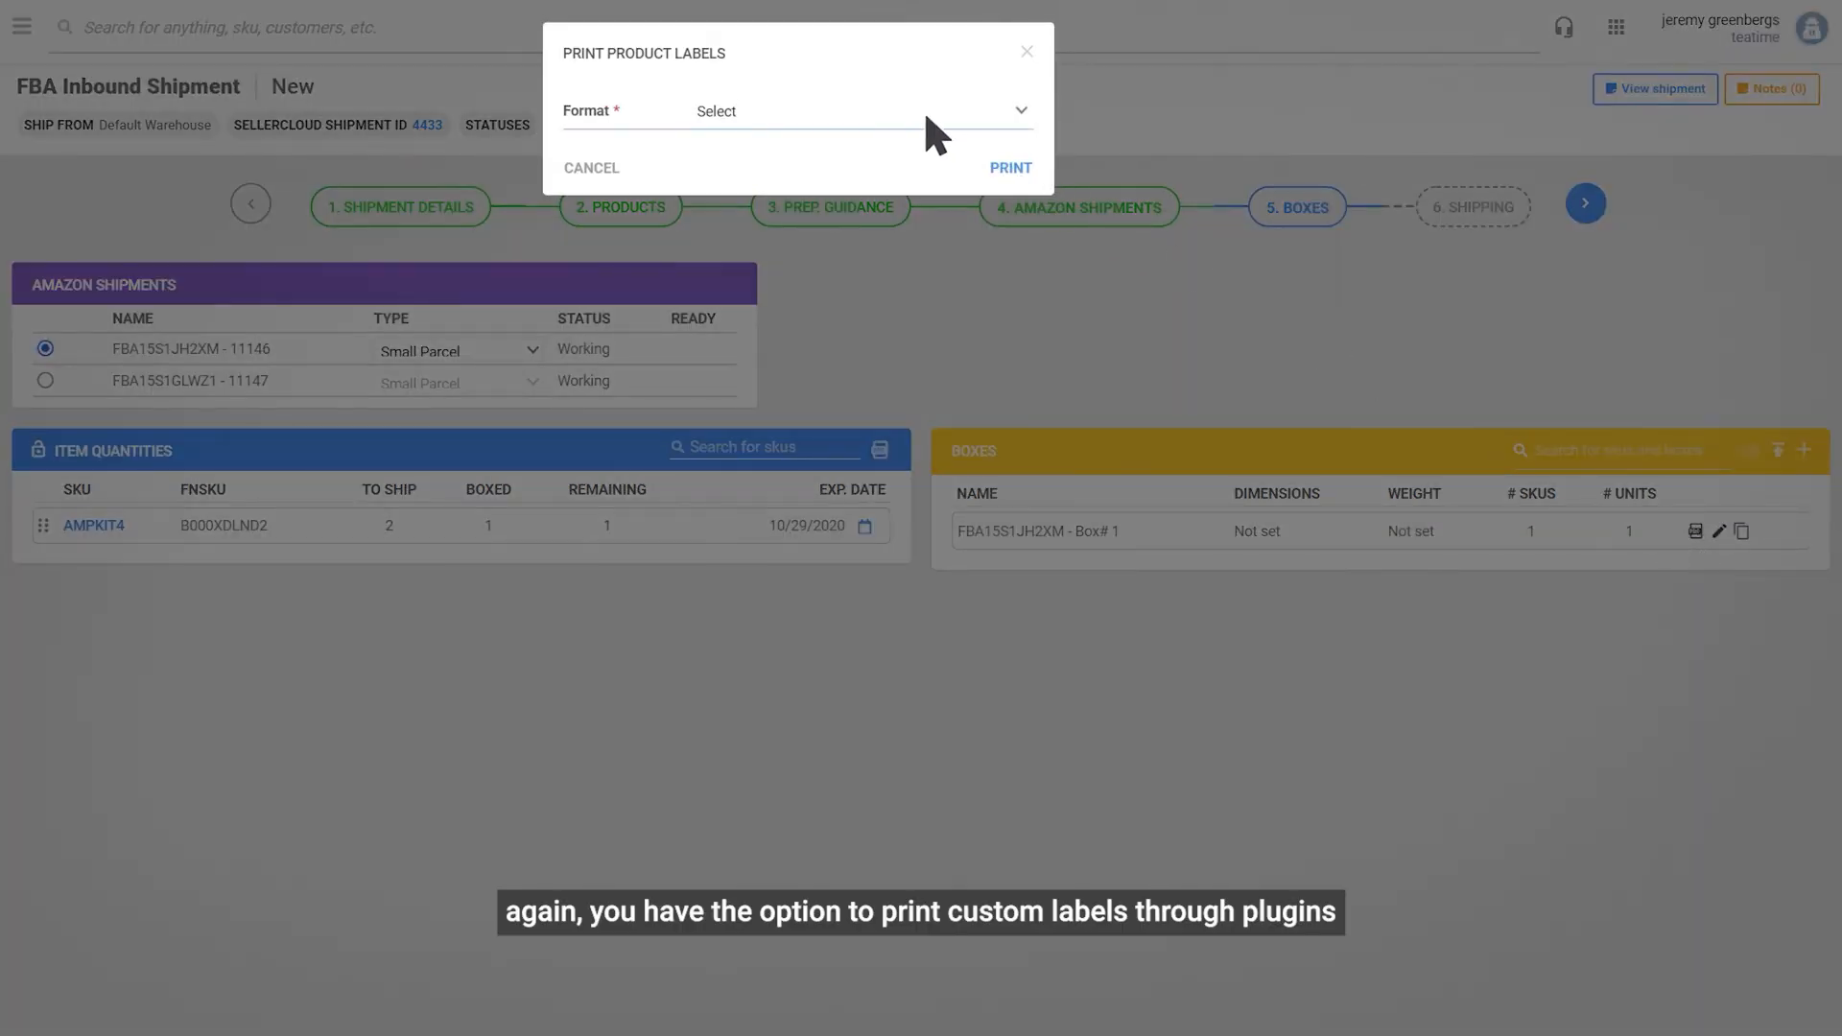
left_click(926, 116)
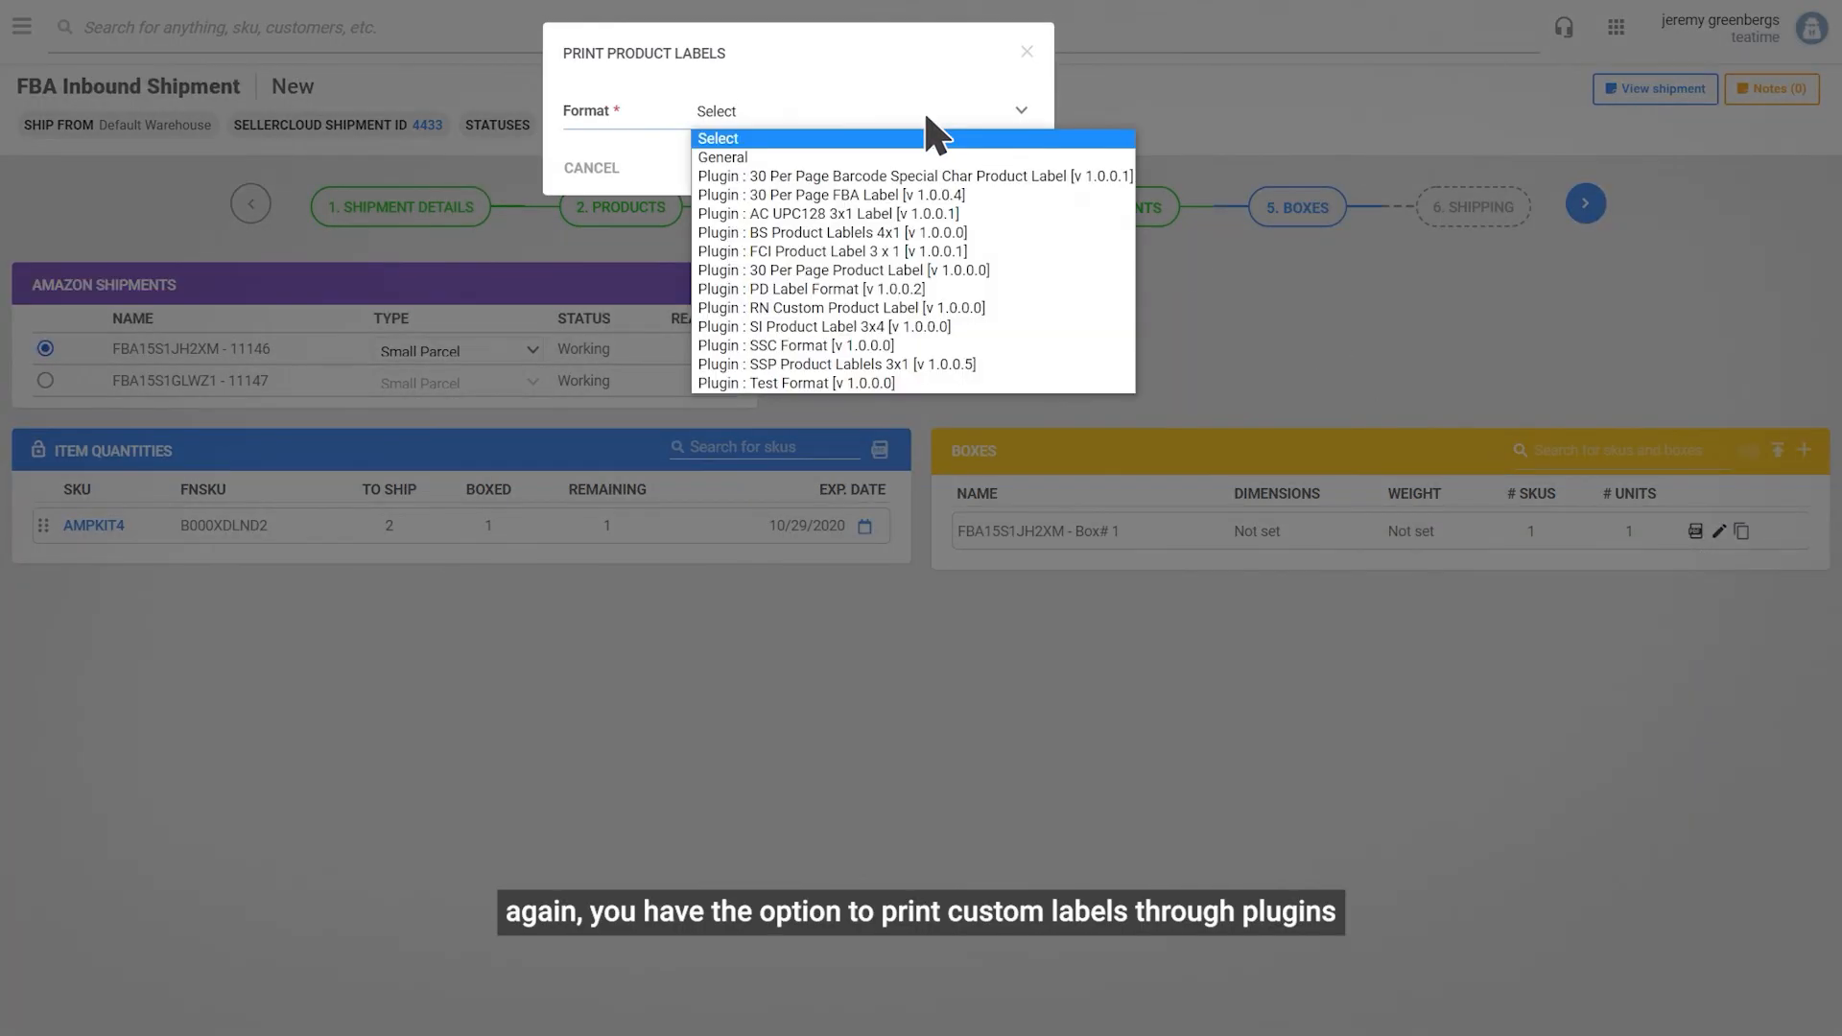
left_click(975, 194)
left_click(1009, 167)
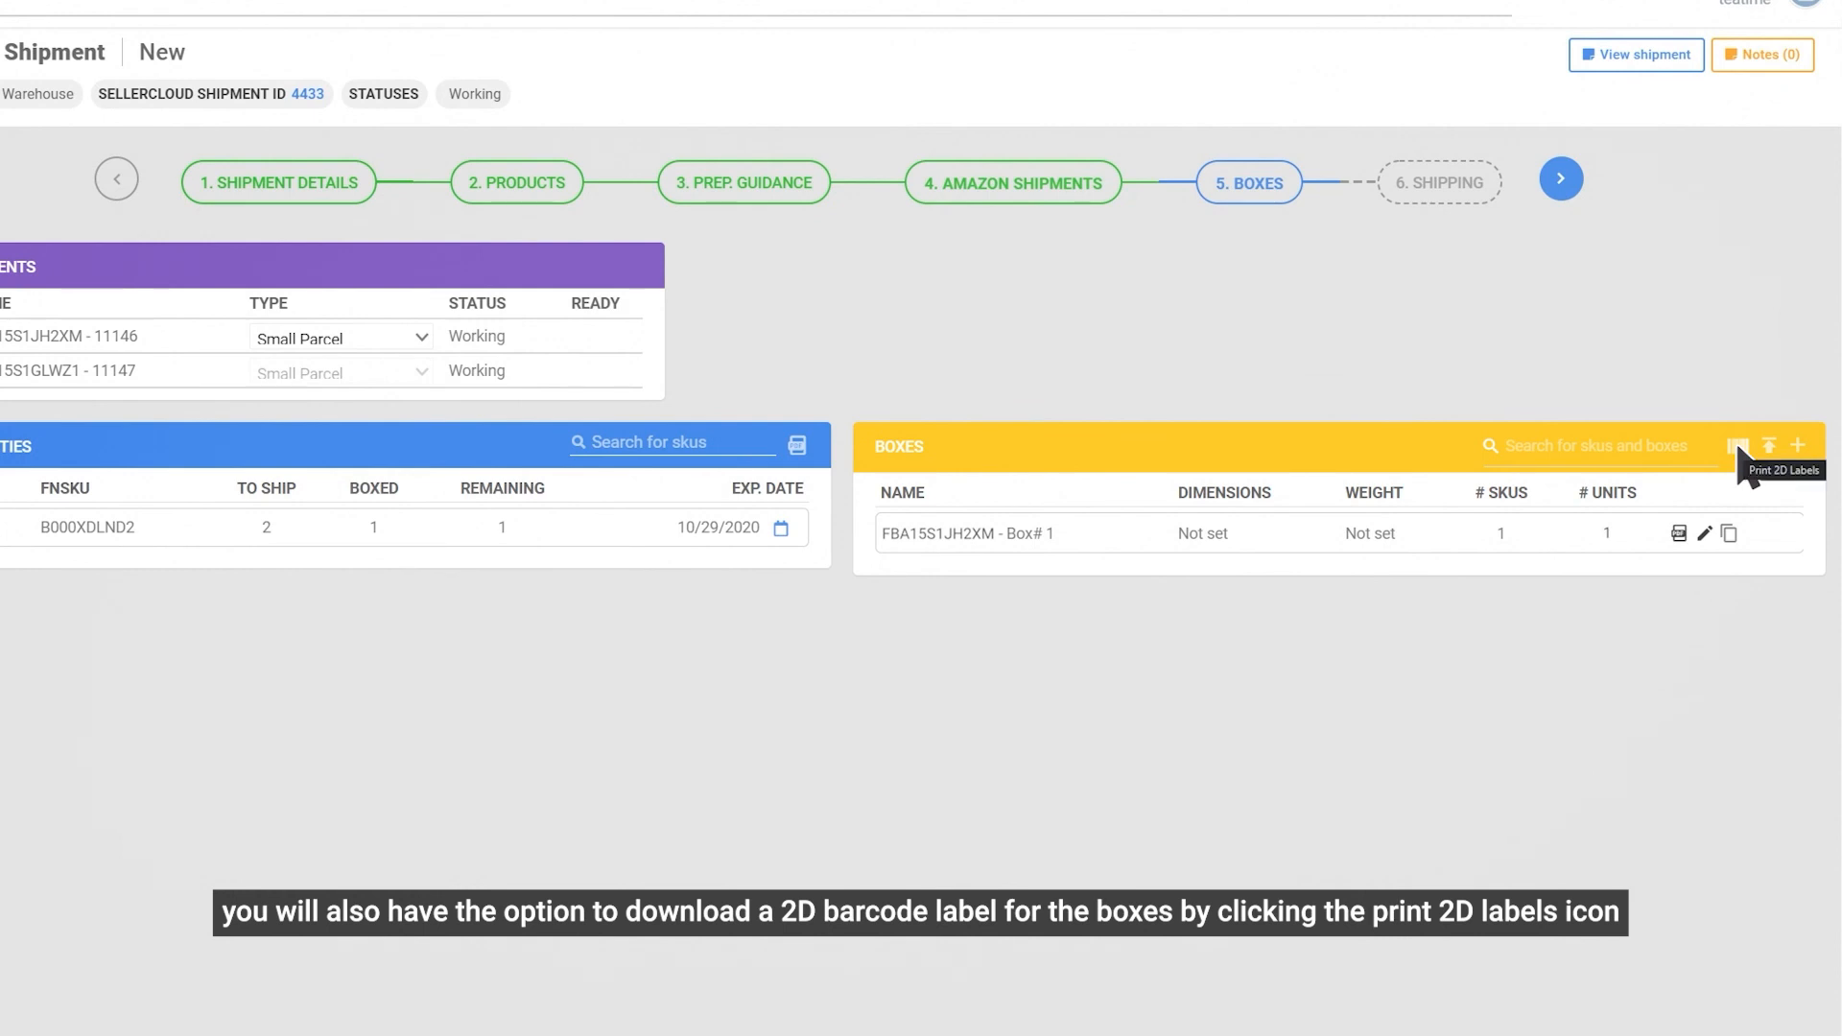
left_click(1739, 446)
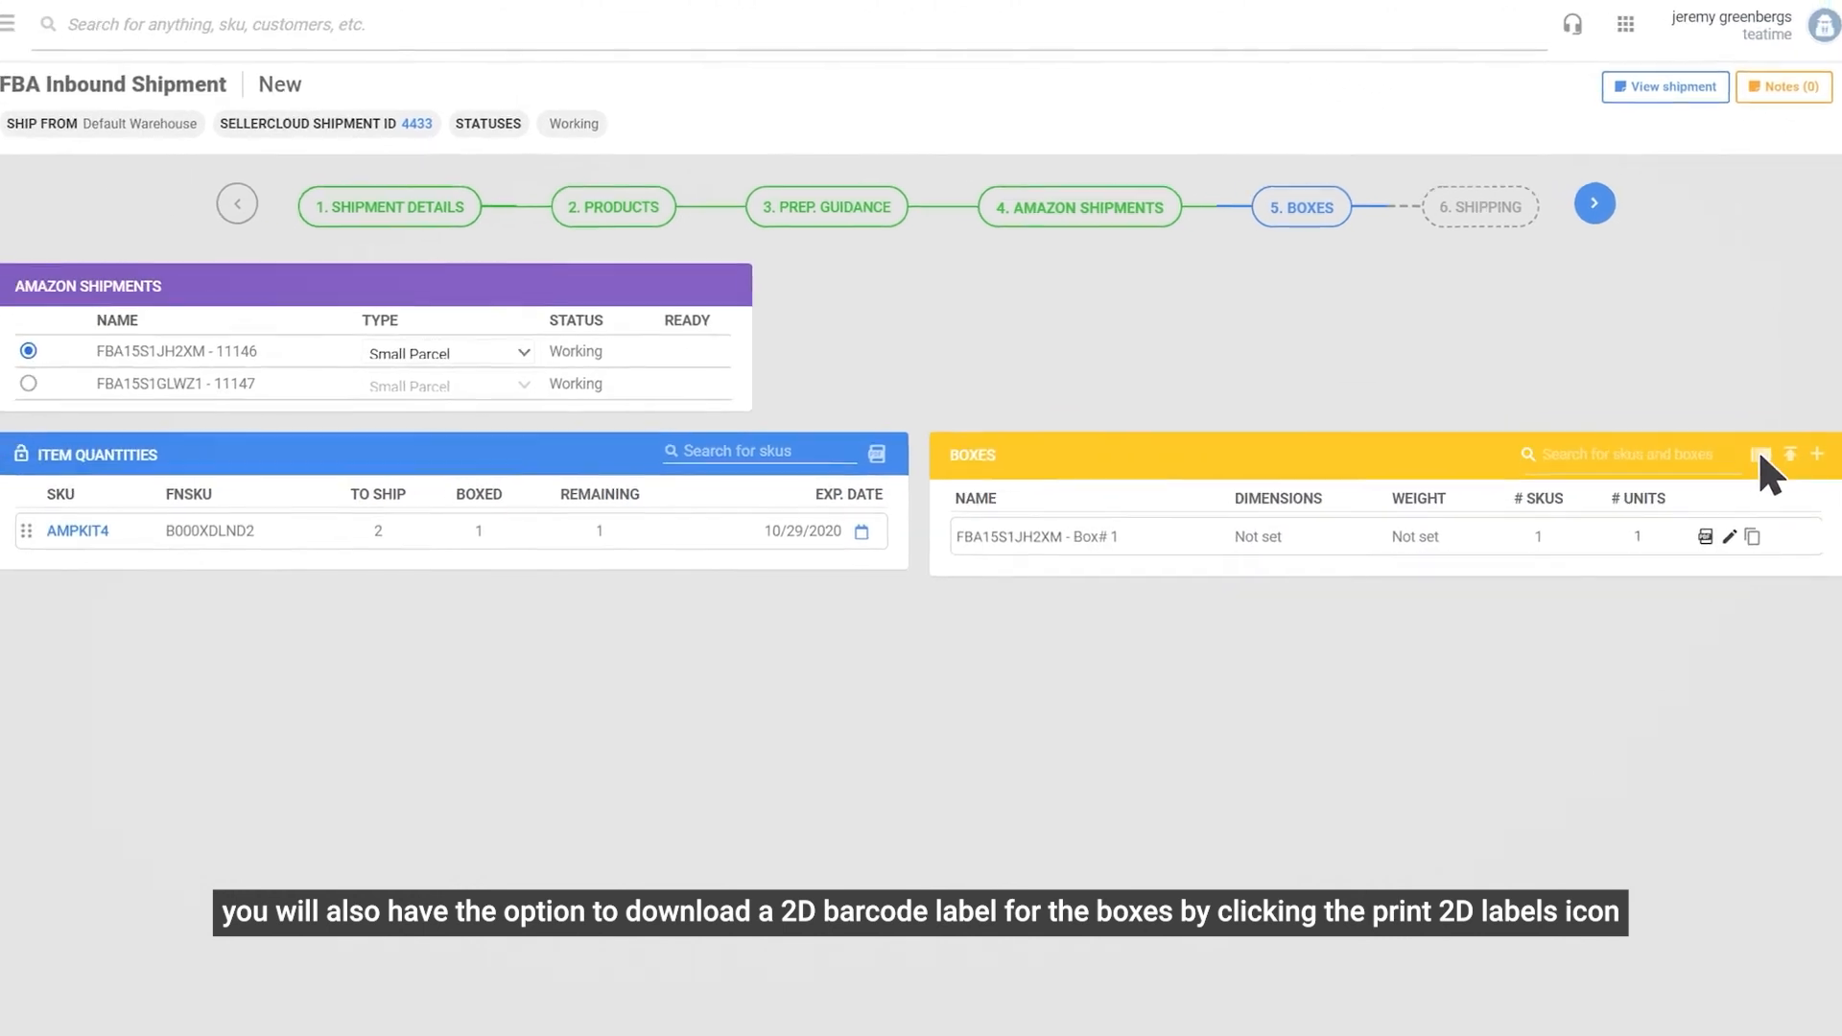